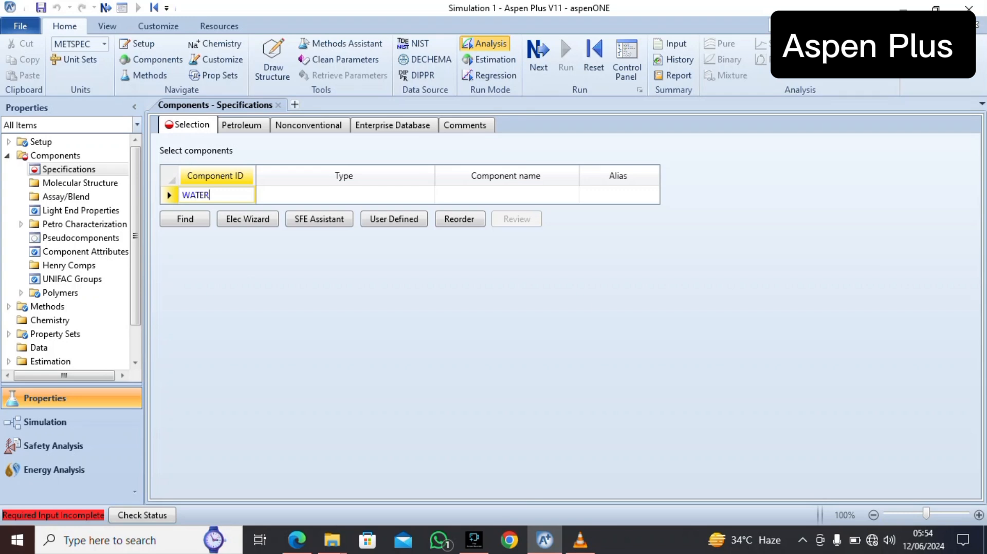
Add WATER to the simulation's component list
key(Return)
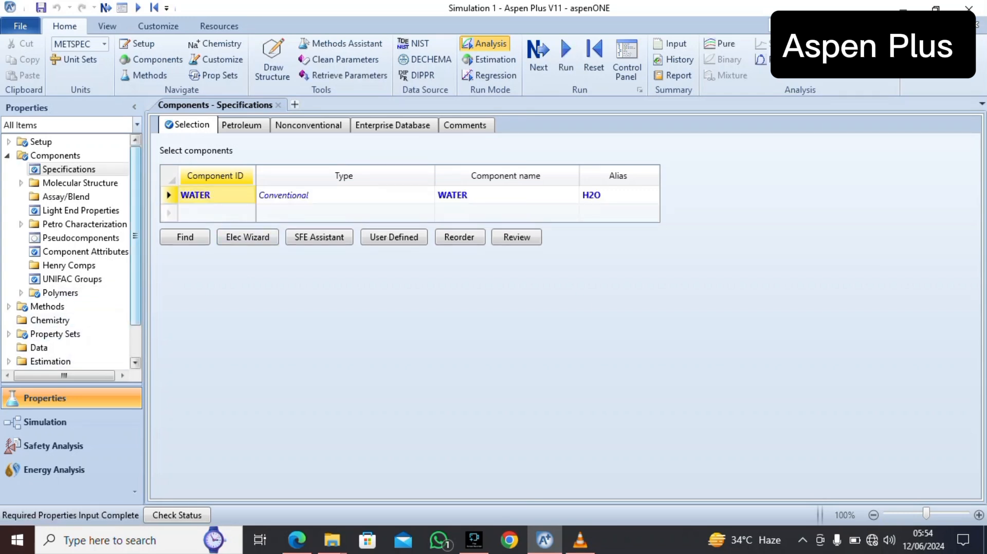
Set the property method filter to ALL and the base method to STEAMNBS
scroll(67, 287, down, 2)
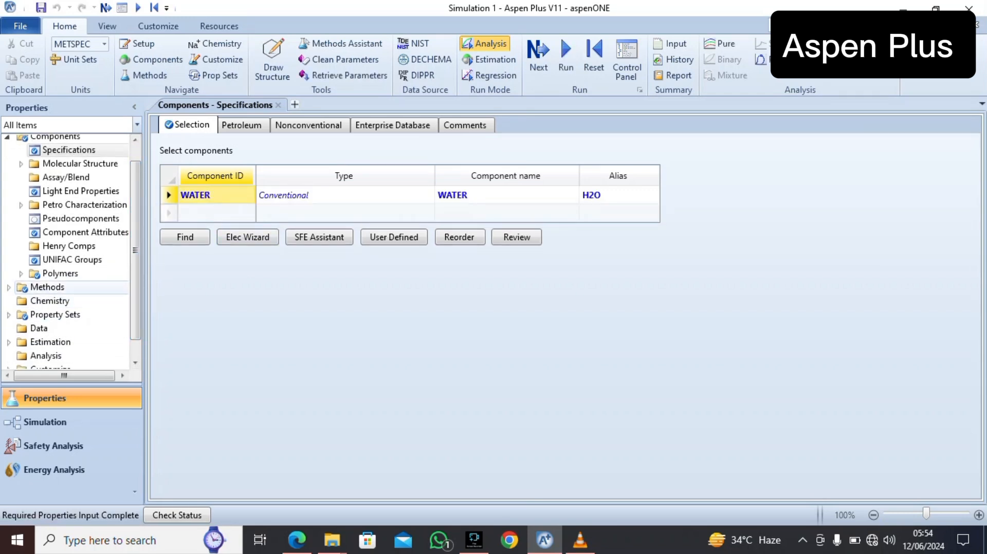
click(47, 288)
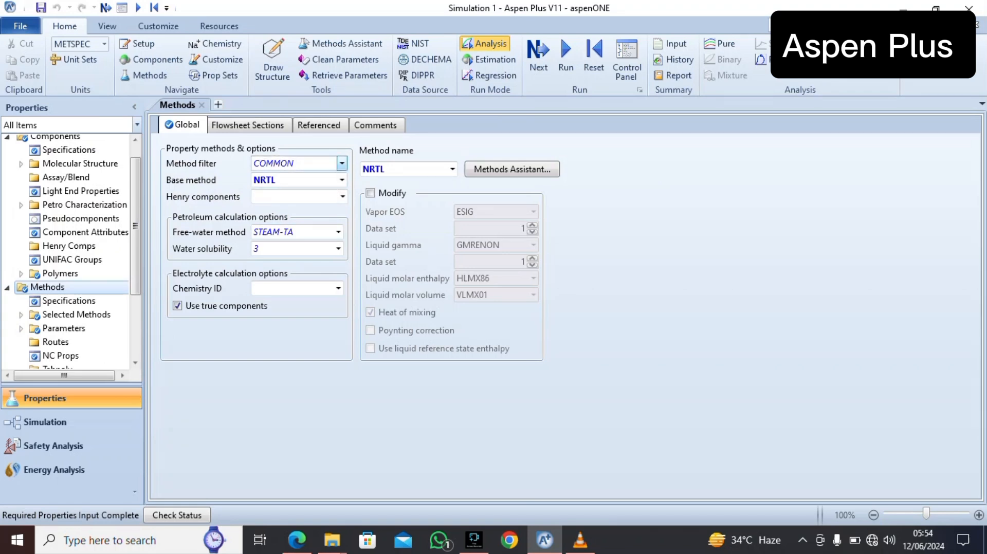
click(341, 163)
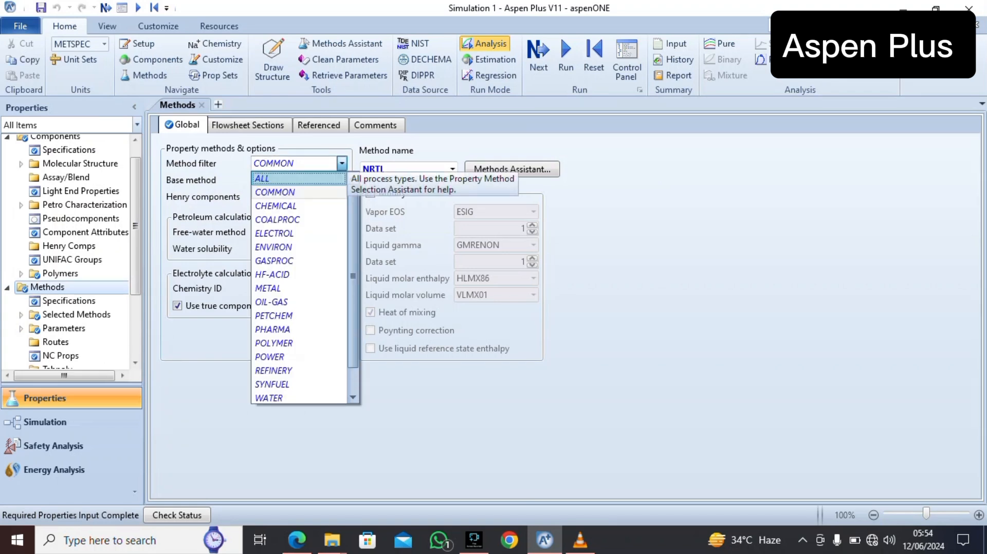
click(288, 179)
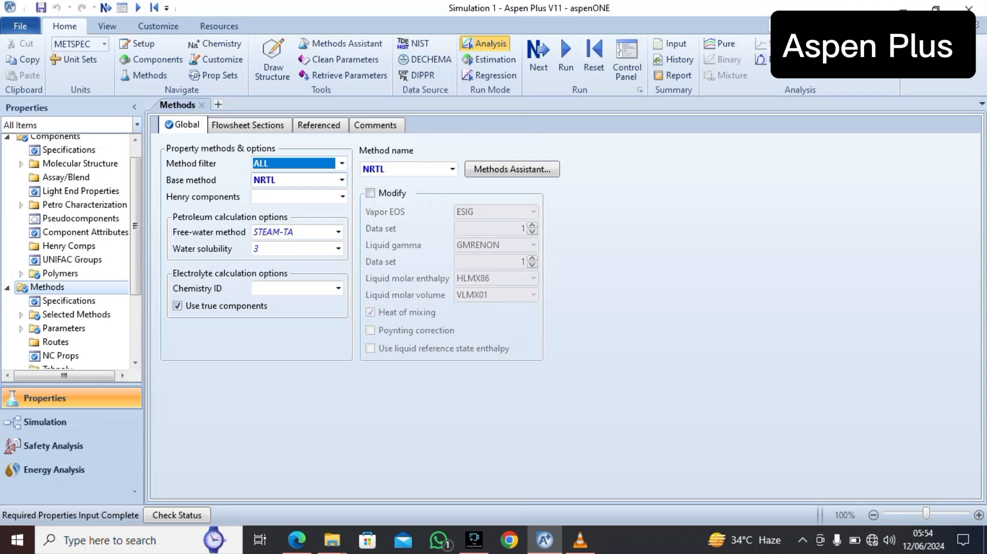
click(341, 180)
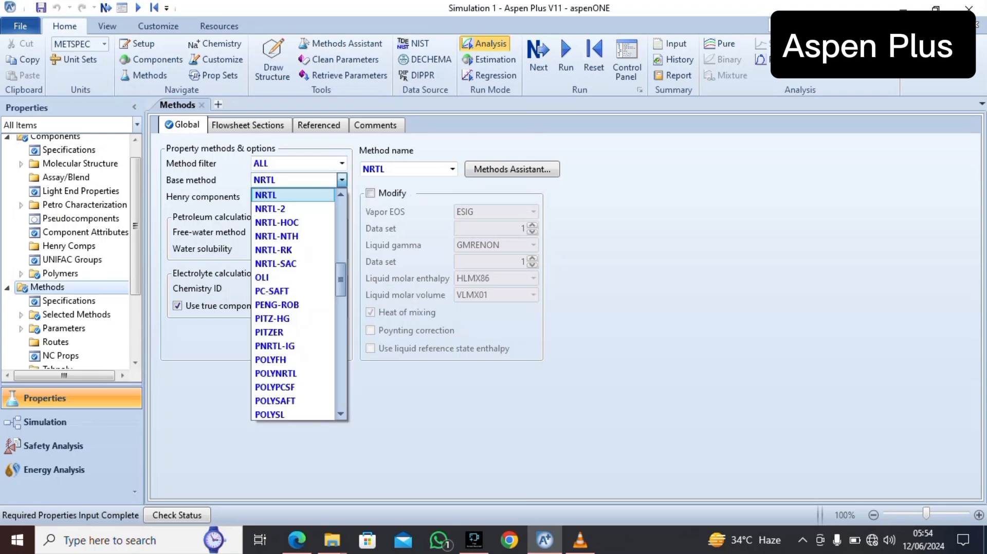
scroll(293, 195, up, 10)
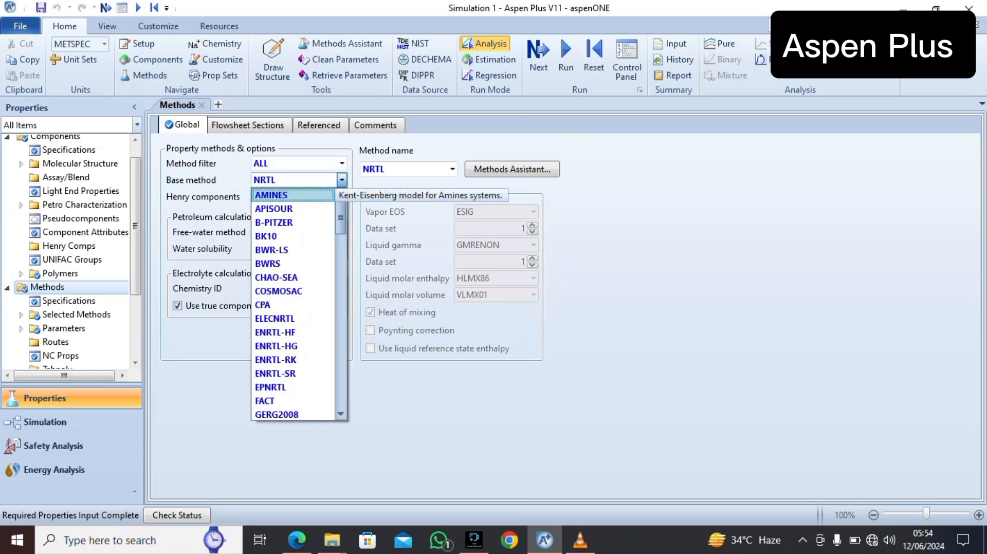
scroll(293, 308, down, 10)
click(273, 401)
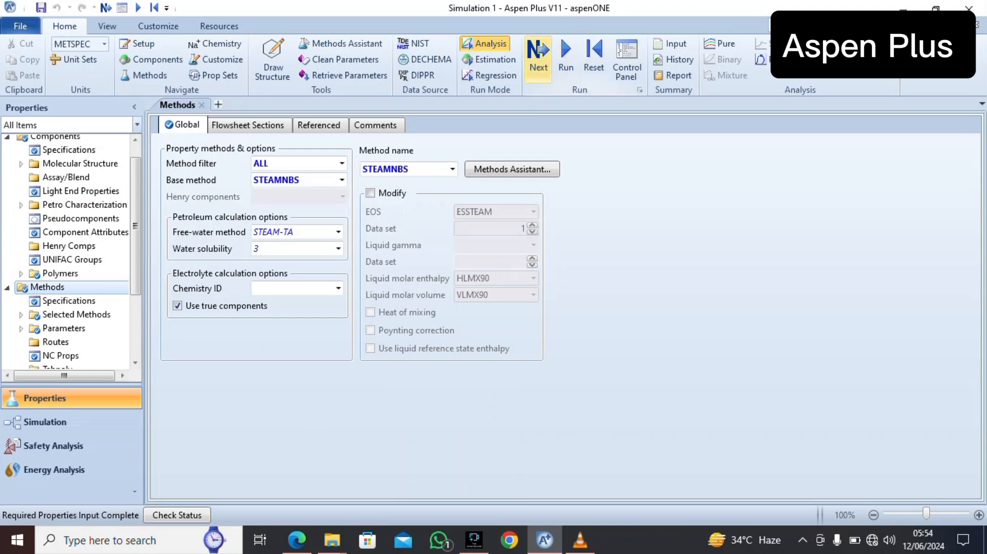
Run the property setup and switch to the simulation environment
click(566, 60)
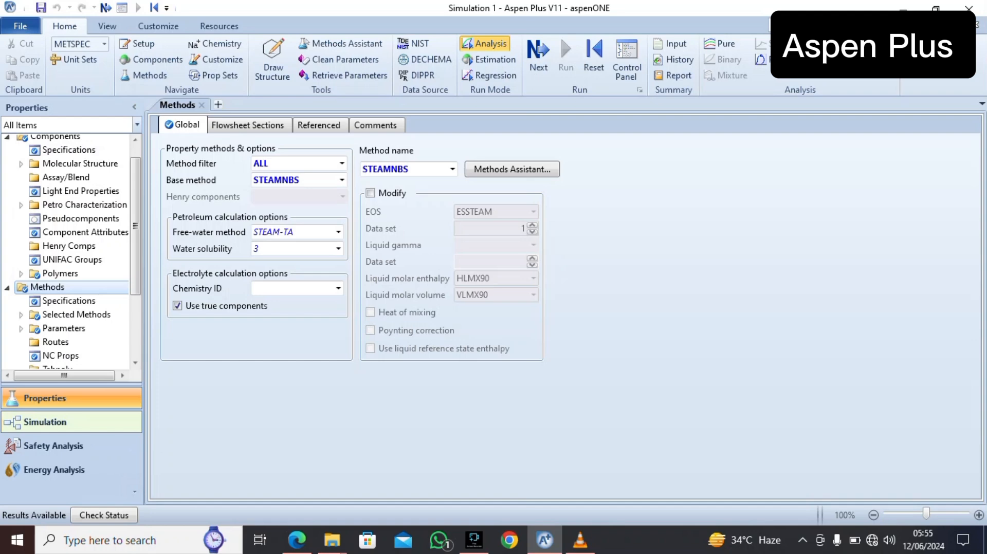
click(45, 422)
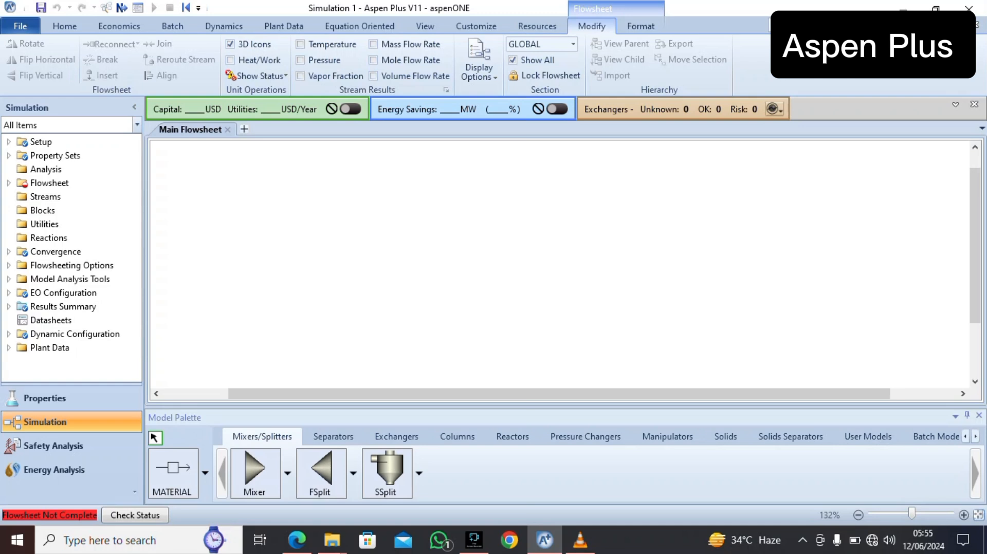
Place a HeatX exchanger near the middle of the main flowsheet and enlarge its icon
click(396, 437)
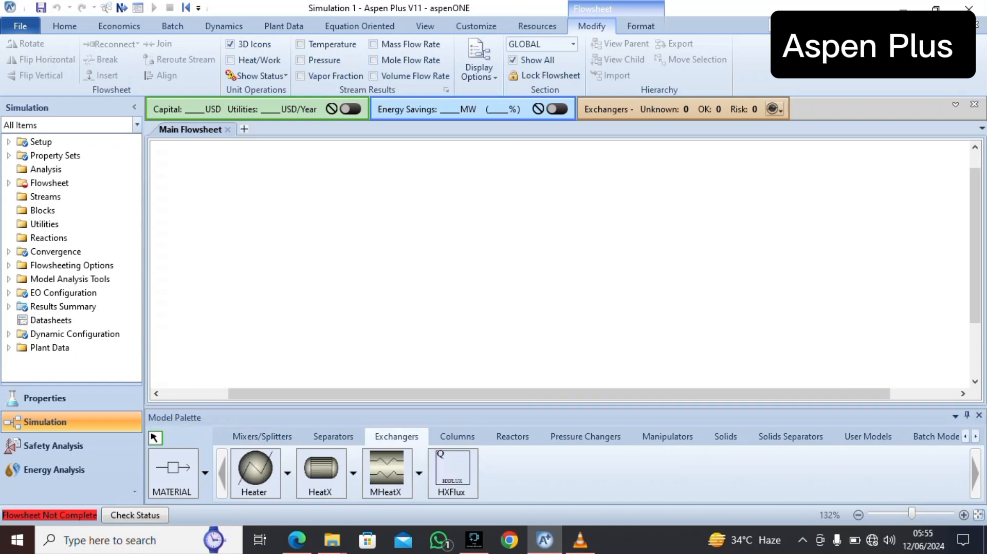
click(320, 468)
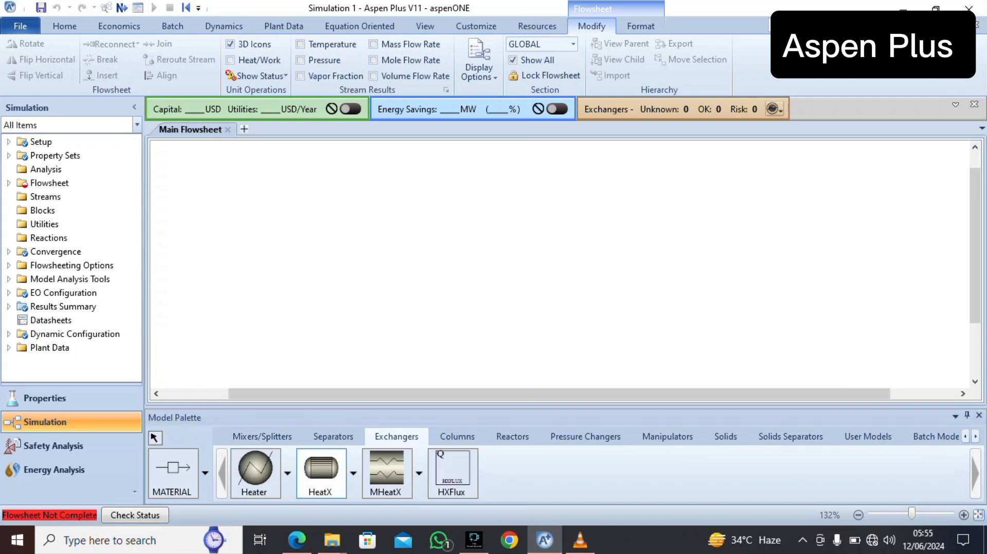
click(463, 257)
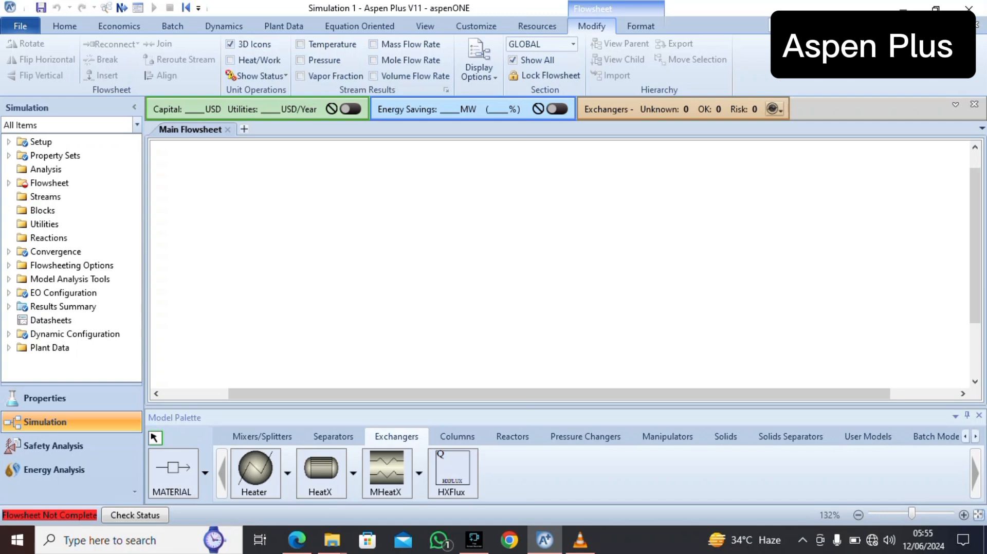
click(320, 468)
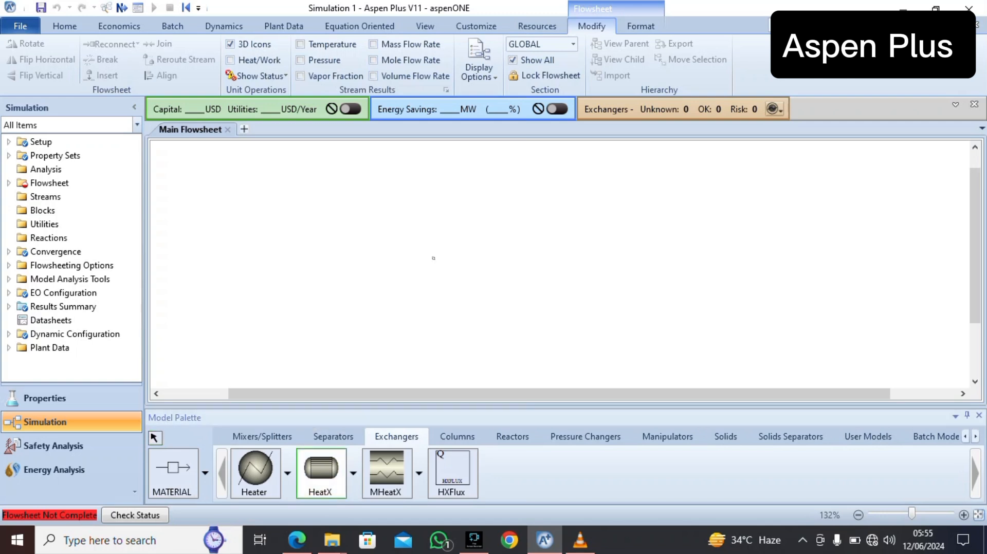
click(433, 258)
click(433, 257)
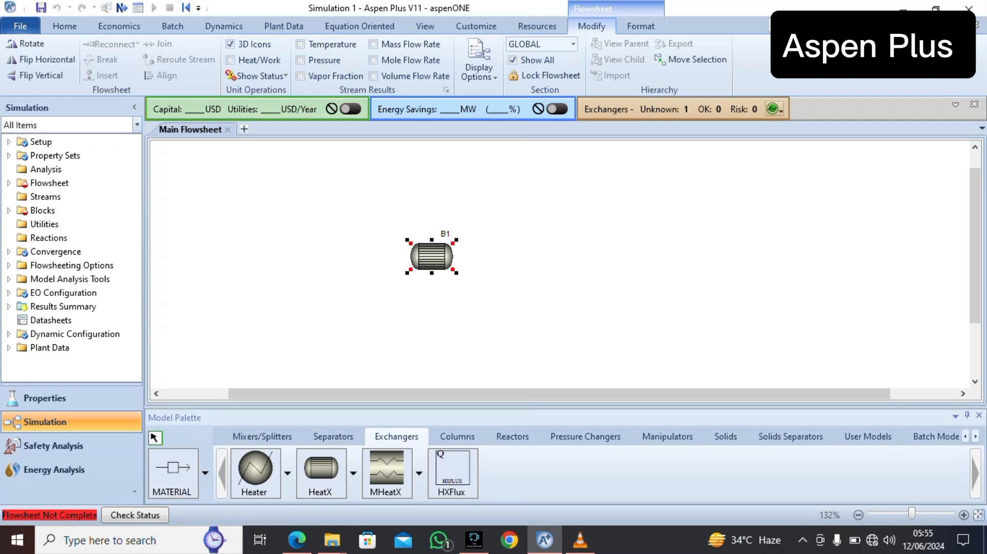
drag(454, 270, 474, 283)
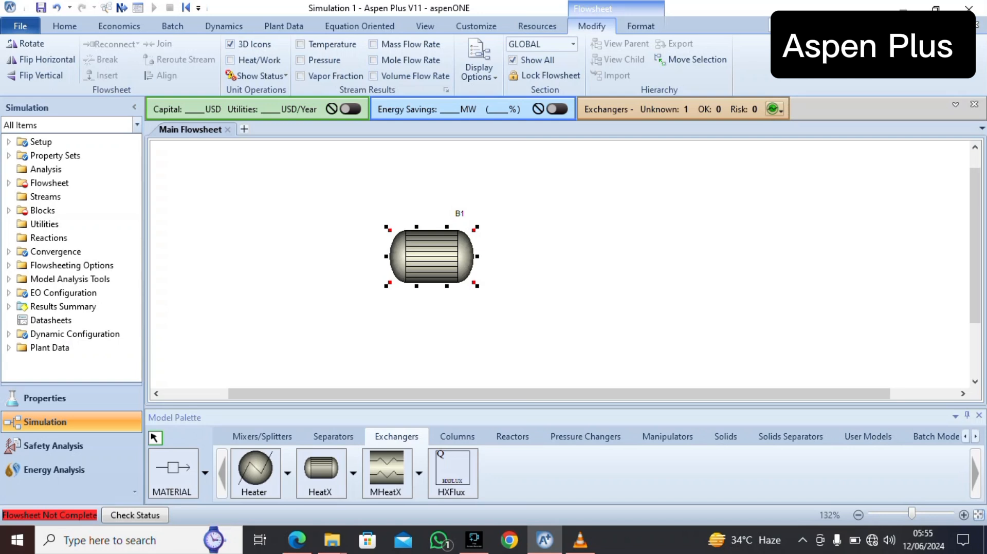
drag(432, 256, 479, 262)
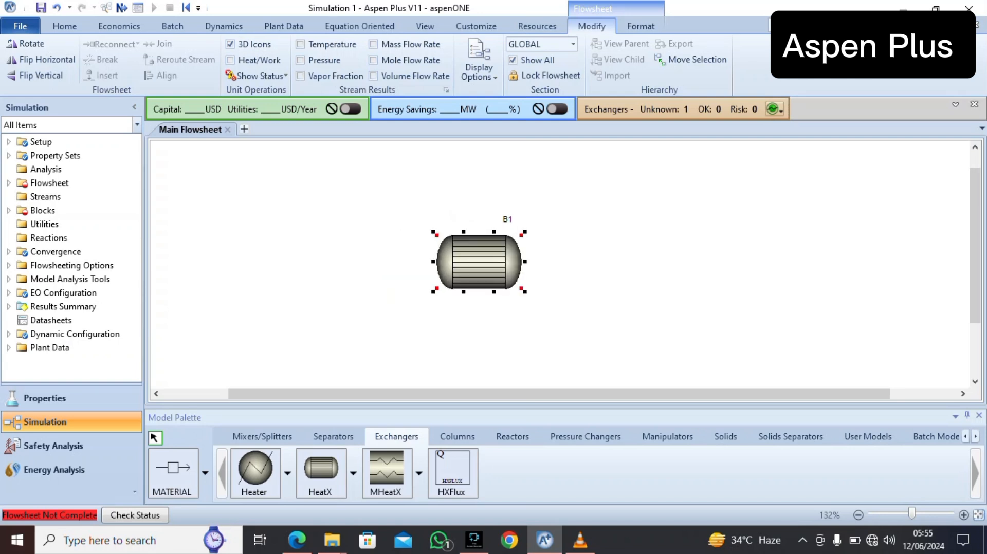
Connect a material feed stream to the exchanger's cold inlet and a product stream to the outlet on its upper side
click(172, 468)
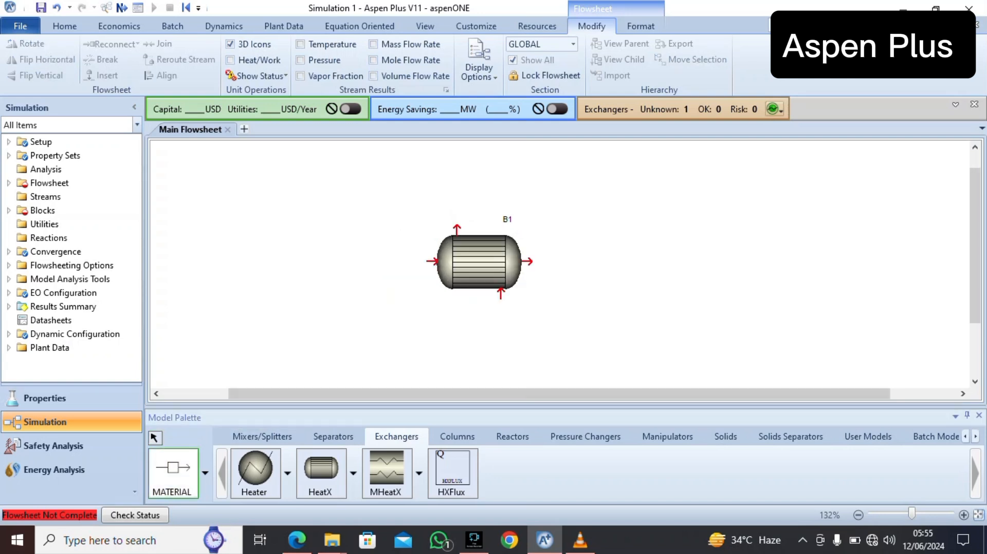
click(352, 262)
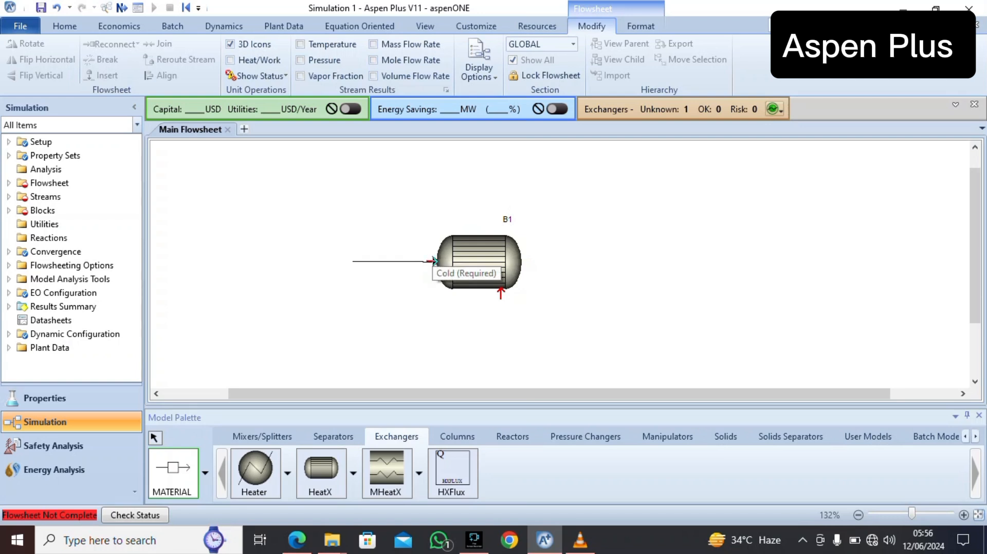
click(431, 261)
click(457, 228)
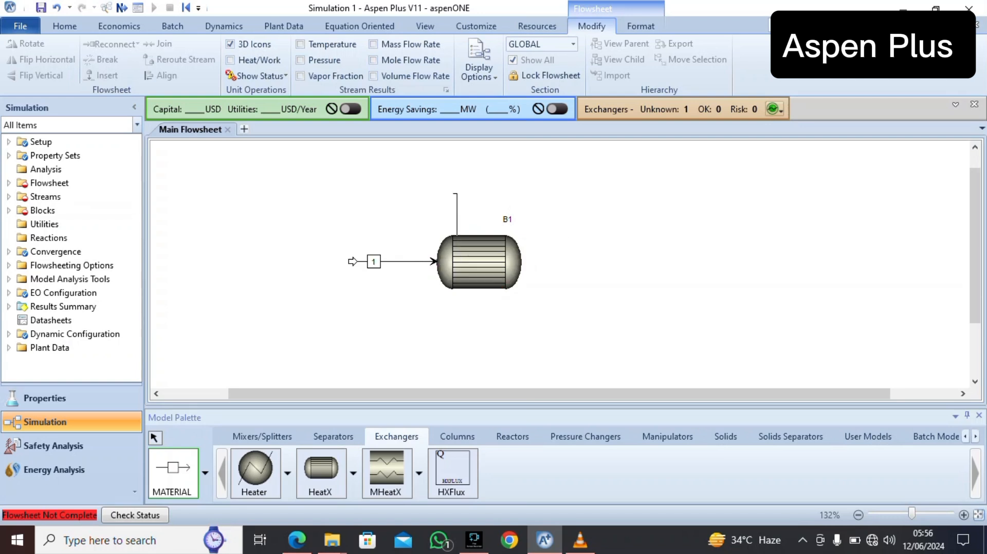
click(395, 167)
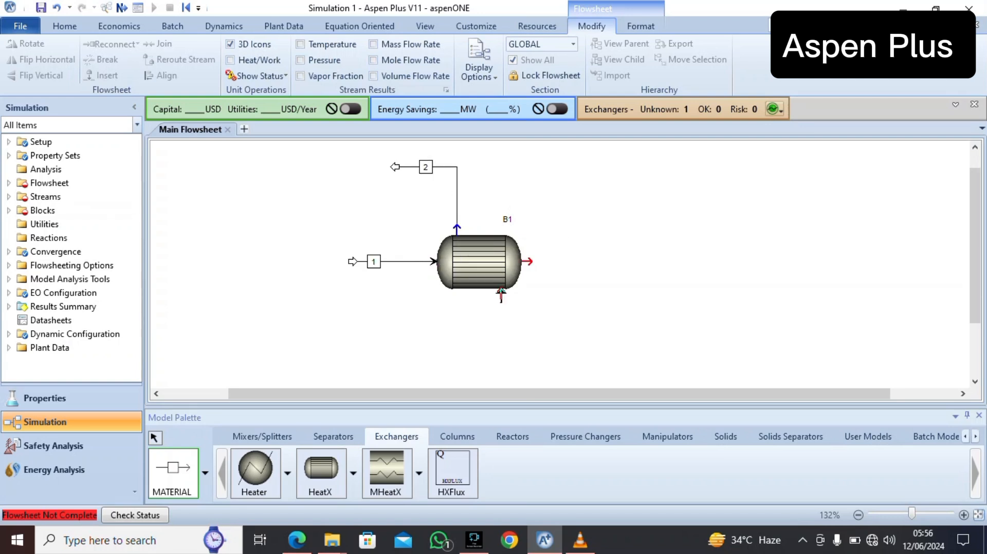
Connect a material feed stream to the inlet under the exchanger and a product stream to the outlet at its right end
click(504, 291)
click(506, 367)
click(527, 261)
click(641, 261)
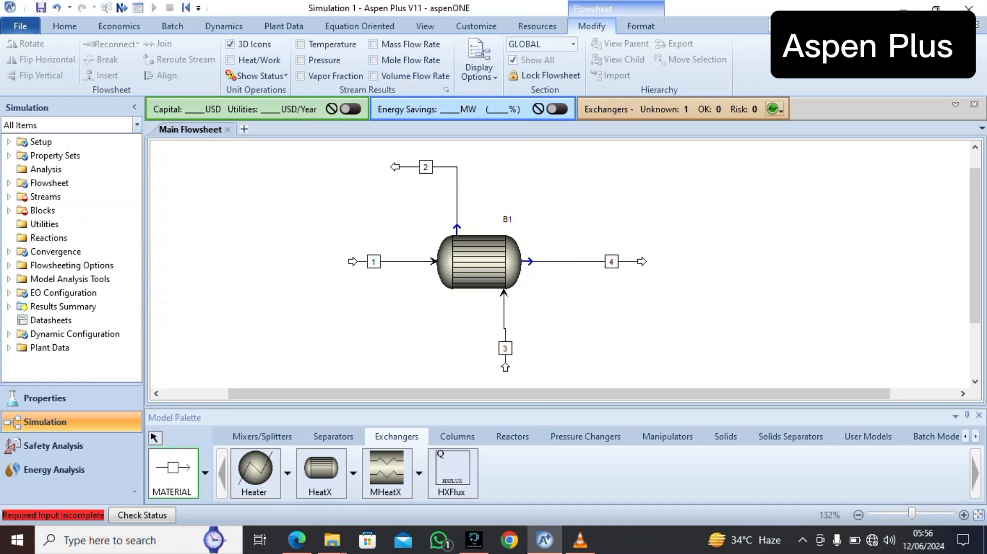
key(Escape)
Rename the heat exchanger block as HEX
double_click(507, 219)
key(BackSpace)
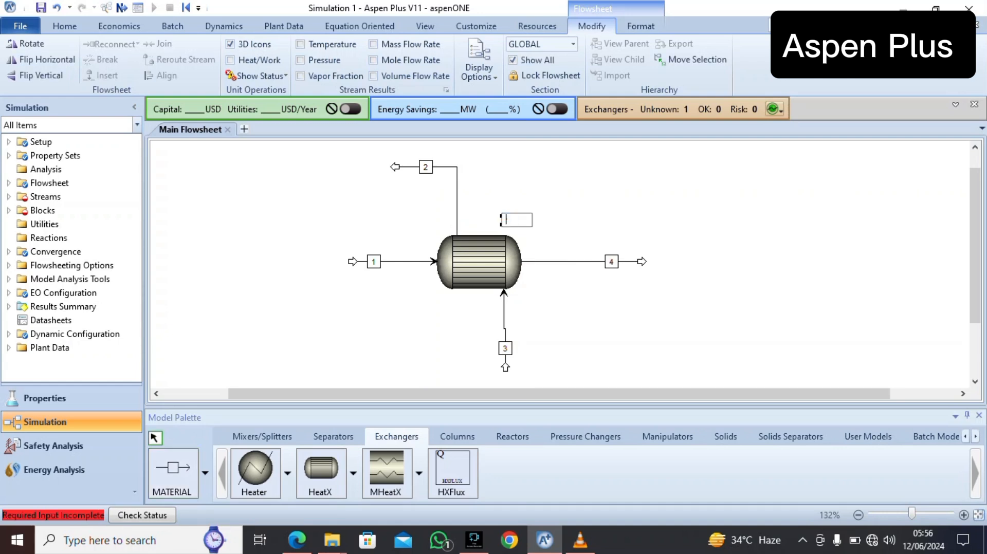
text(HEX)
key(Return)
Try to rename the feed stream below the exchanger as HOT -IN
double_click(505, 349)
key(BackSpace)
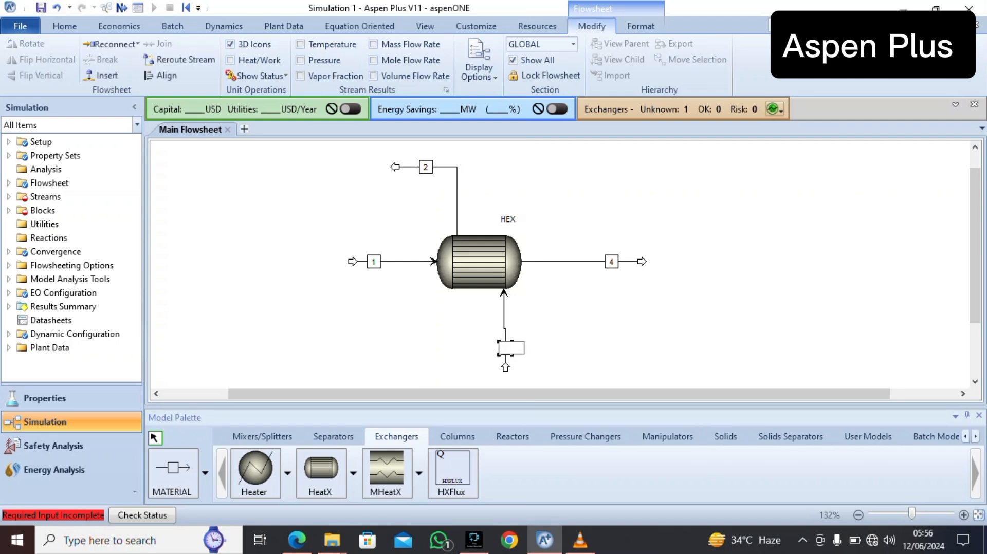
text(HOT-IN)
key(Return)
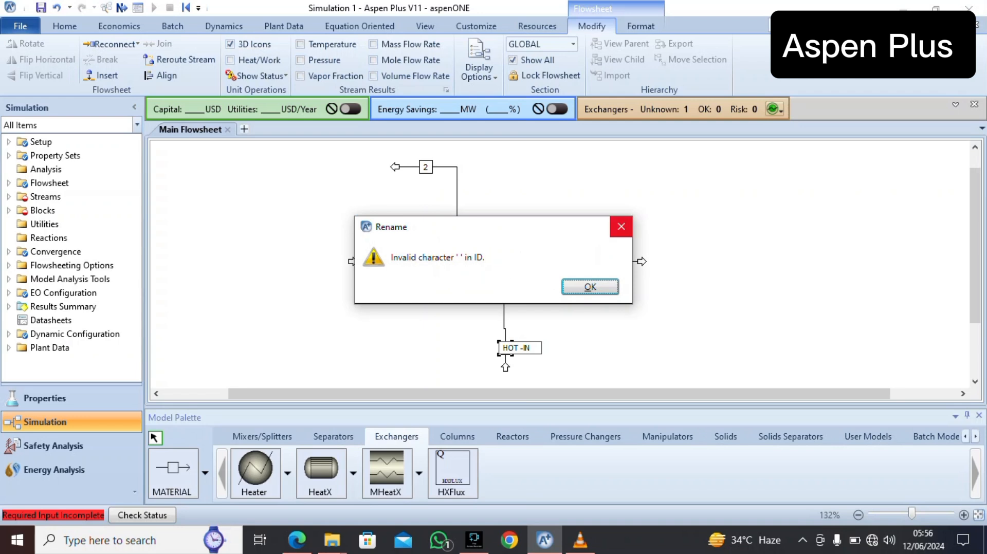
key(Return)
Rename the product stream above the exchanger as H-OUT and the cold feed stream as C-IN
double_click(426, 168)
key(BackSpace)
text(H-OUT)
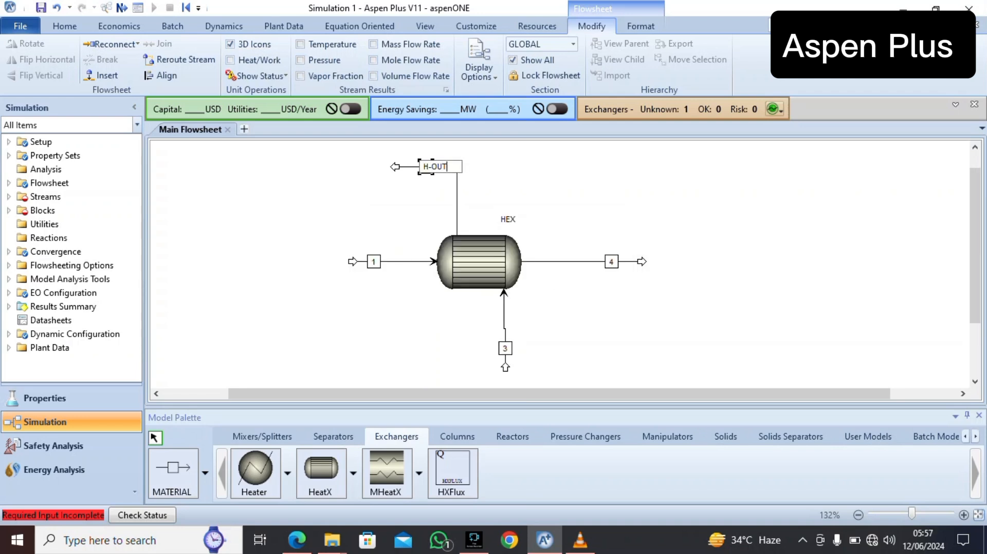
double_click(373, 261)
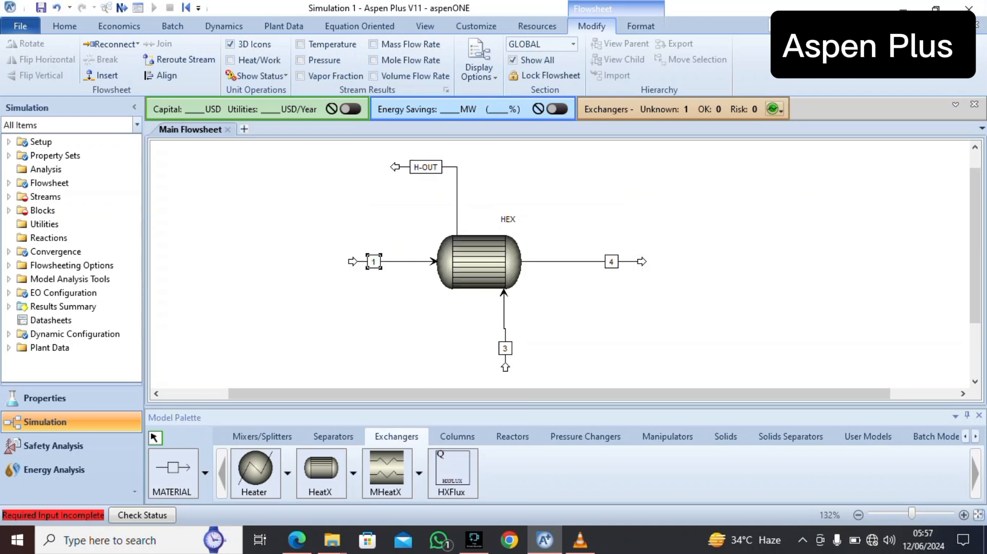
key(BackSpace)
text(C-IN)
Rename the product stream at the exchanger's right end as C-OUT and the feed stream below it as H-IN
double_click(612, 261)
key(BackSpace)
text(C-OUT)
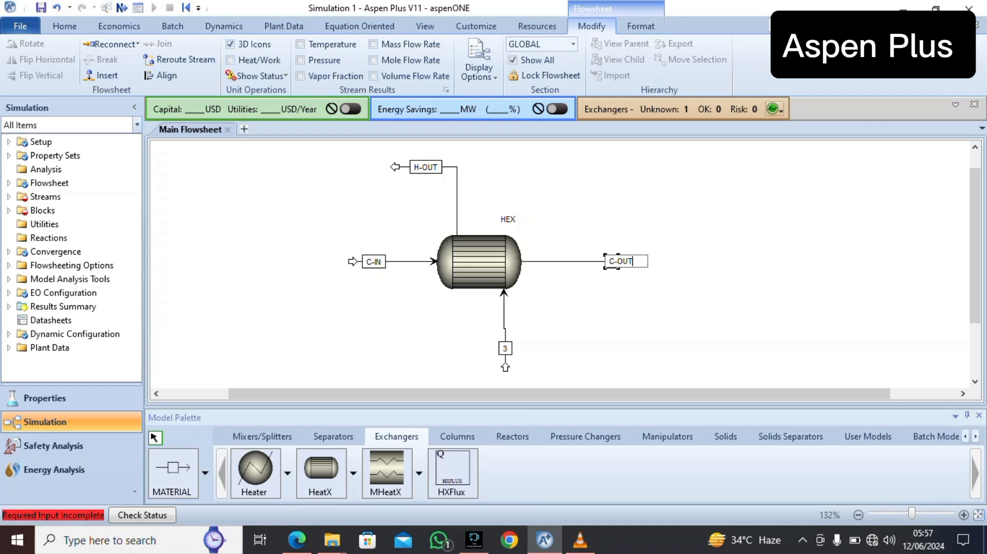
key(Return)
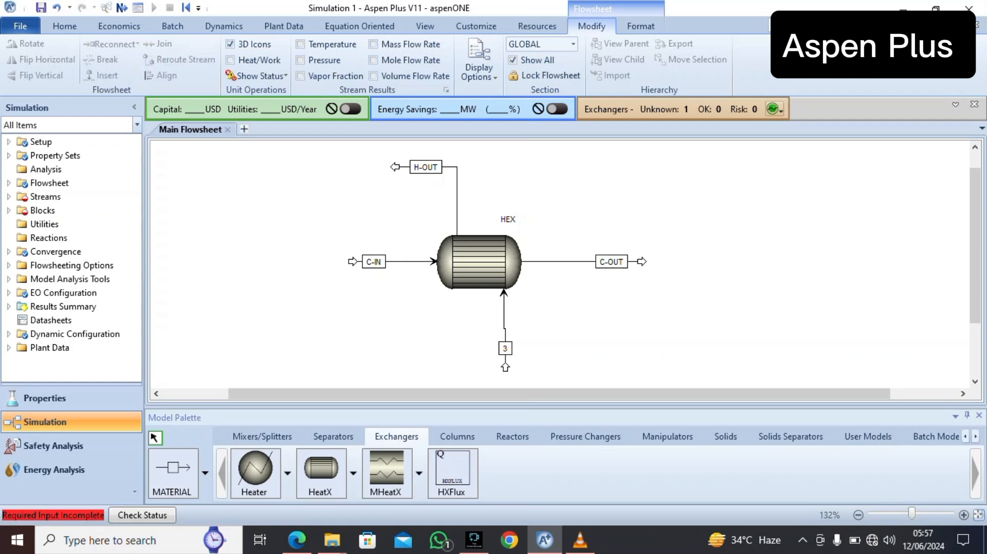
double_click(505, 348)
key(BackSpace)
text(H-IN)
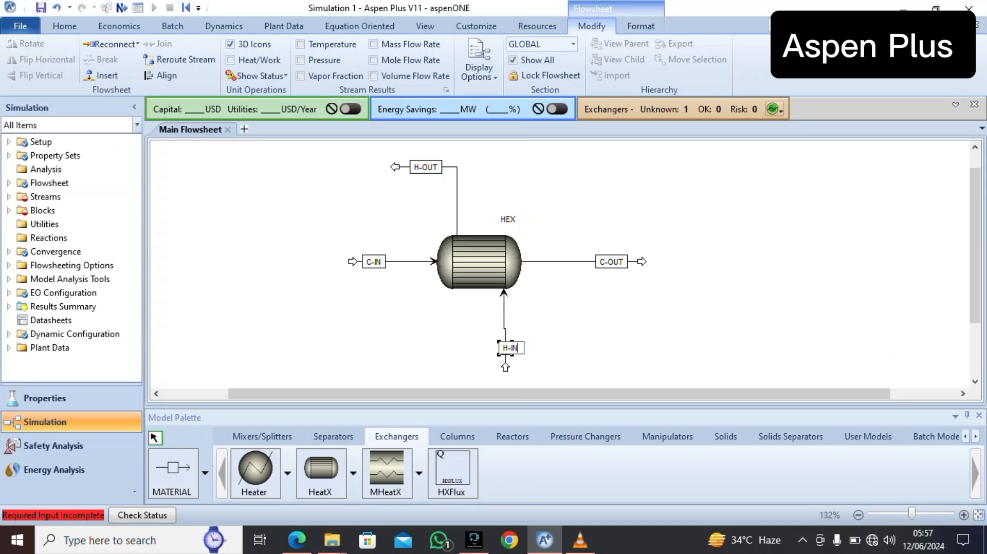
key(Return)
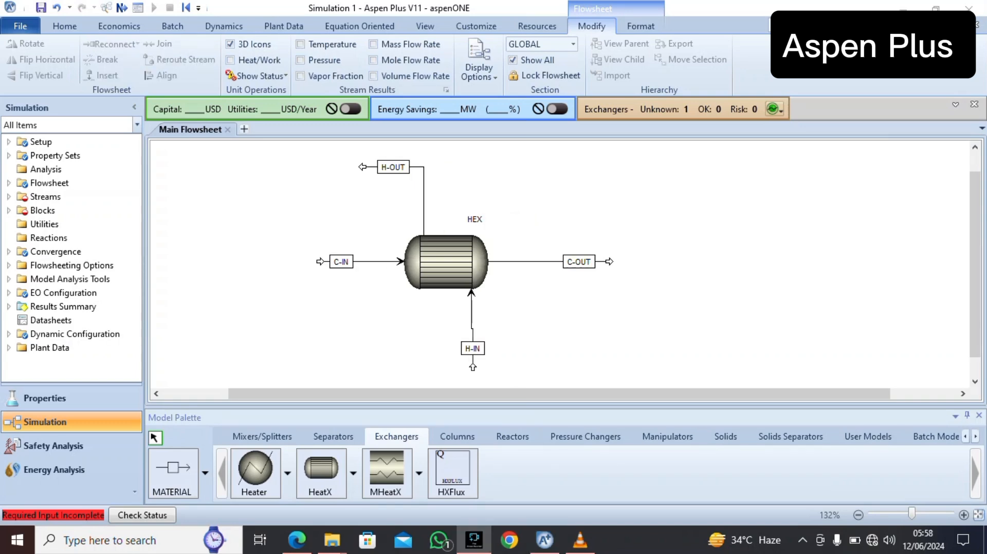
Specify the H-IN stream by vapor fraction and pressure, with a pressure of 5 atm and a vapor fraction of 1
click(472, 348)
double_click(472, 349)
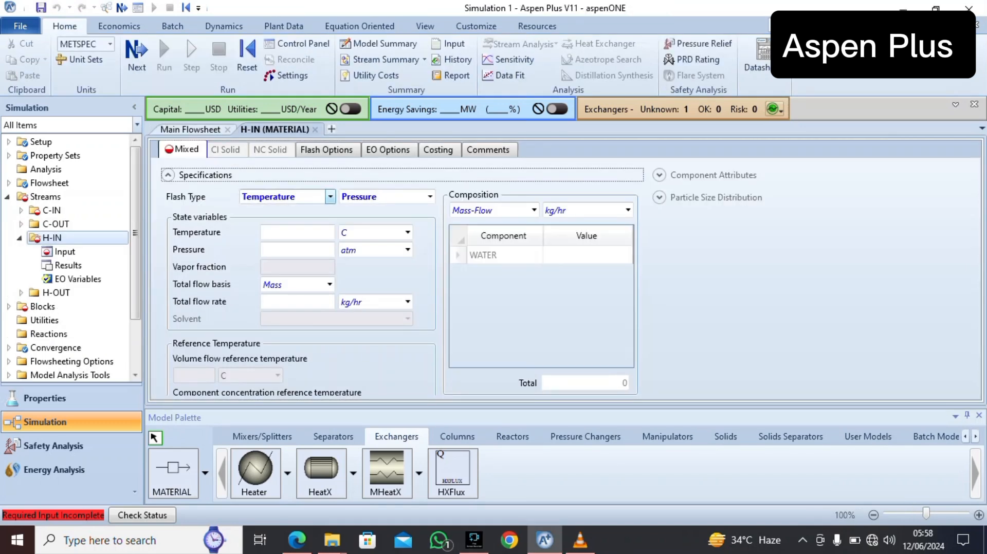
click(330, 197)
click(288, 226)
click(297, 250)
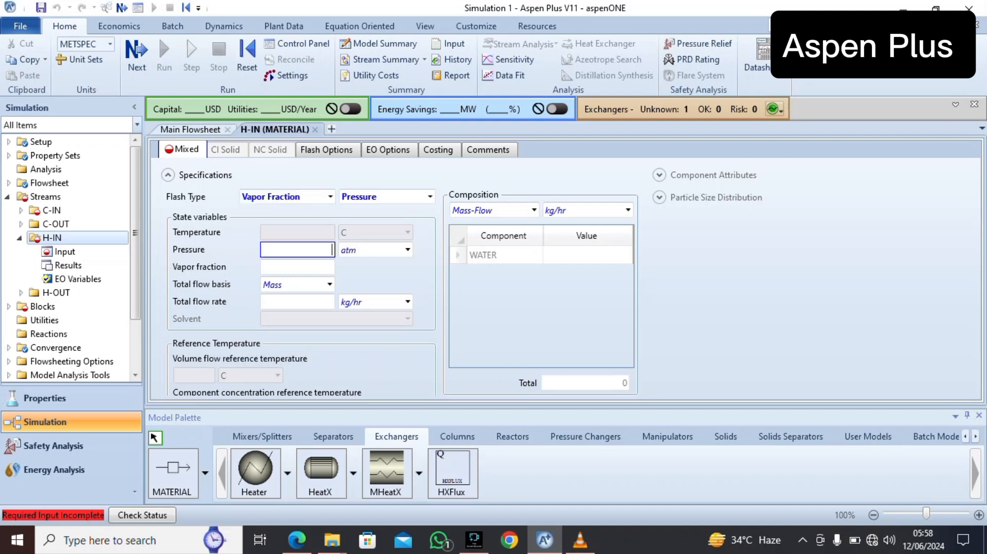
text(5)
click(297, 267)
text(1)
Set the H-IN stream's total flow basis to Mole
click(329, 285)
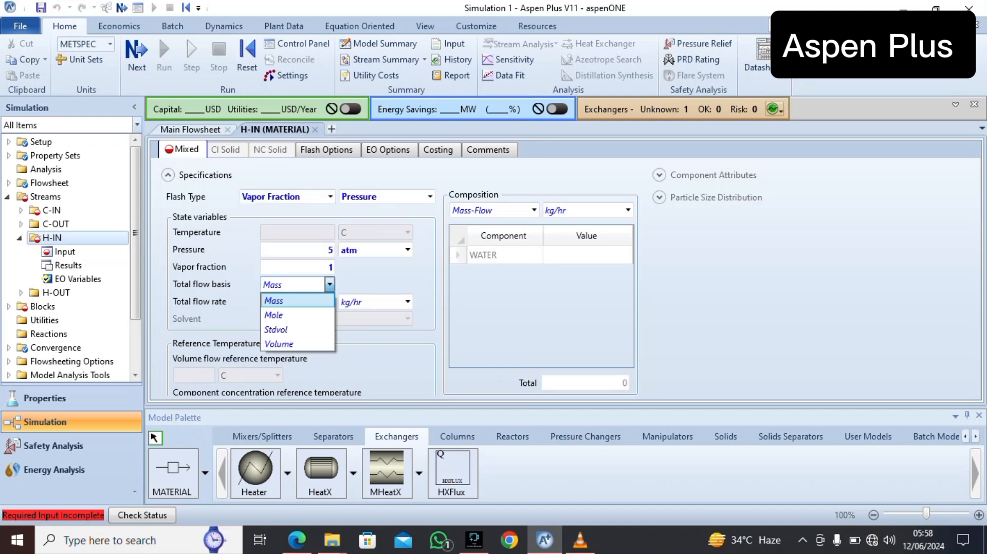
key(Up)
key(Return)
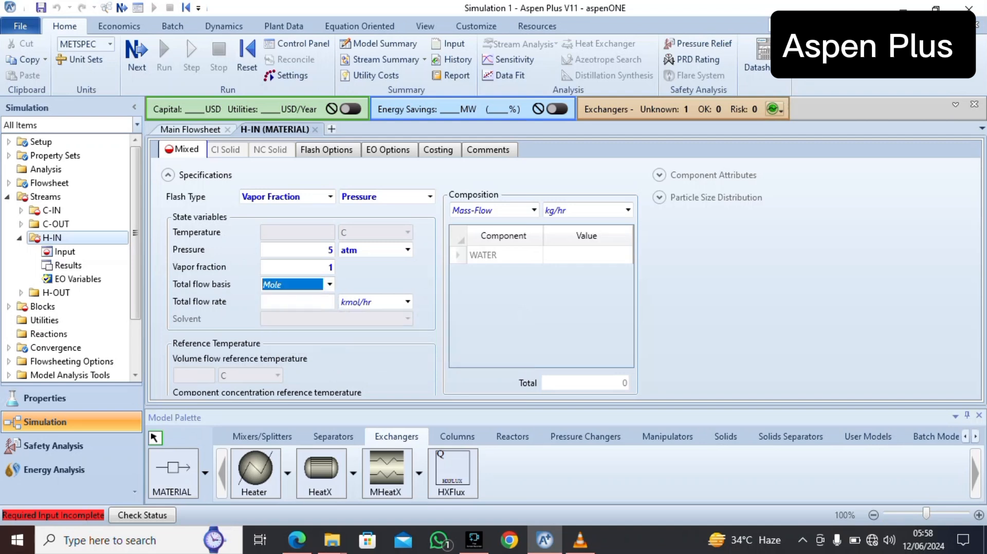
Set the H-IN stream's total flow rate to 100 kmol/hr and its water composition value to 1
key(Tab)
text(100)
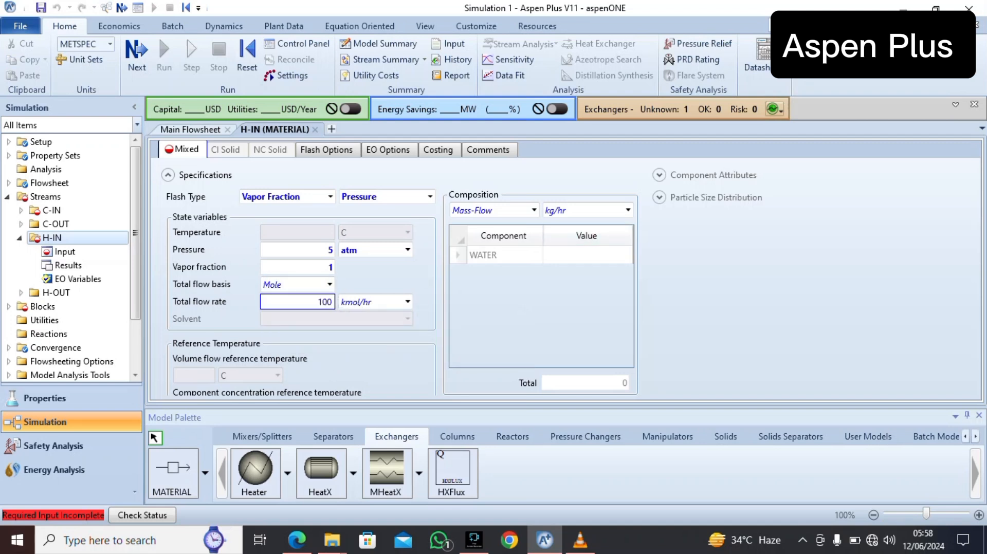
click(588, 255)
text(1)
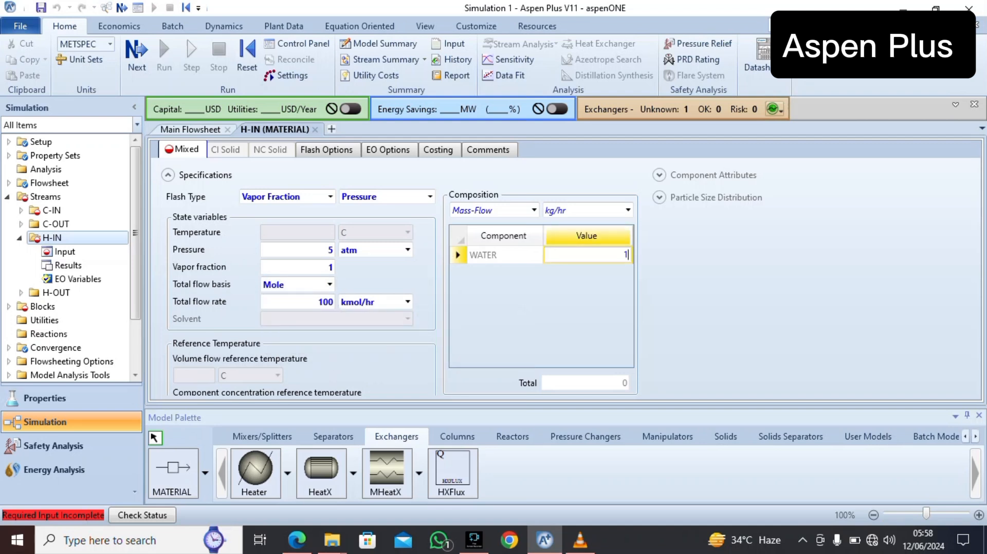
key(Return)
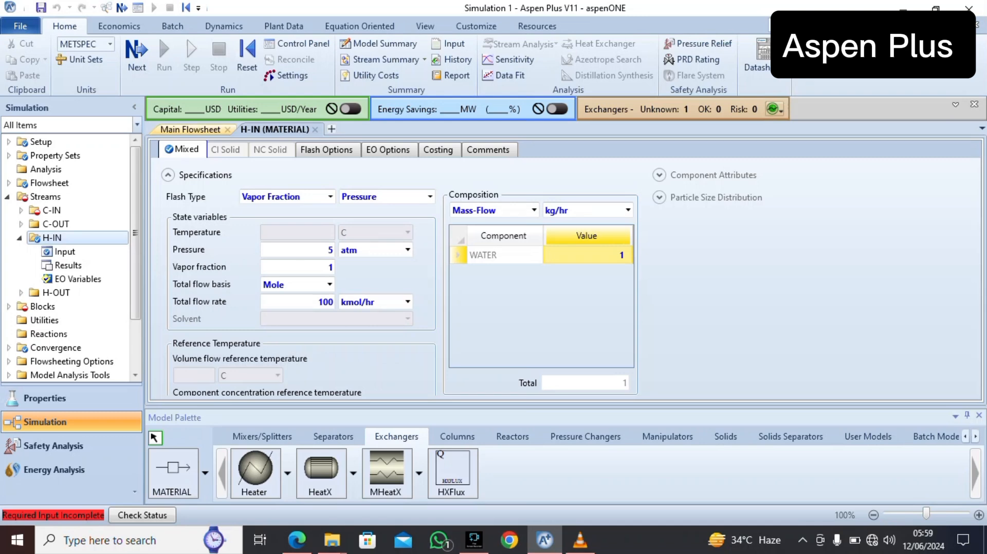
Change the H-IN stream's composition basis to Mole-Frac
click(190, 130)
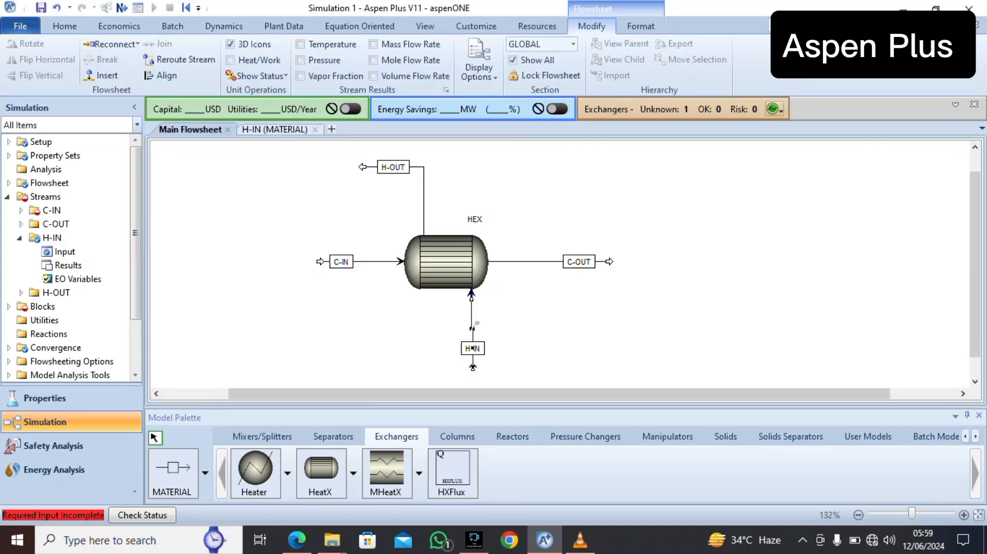
double_click(341, 262)
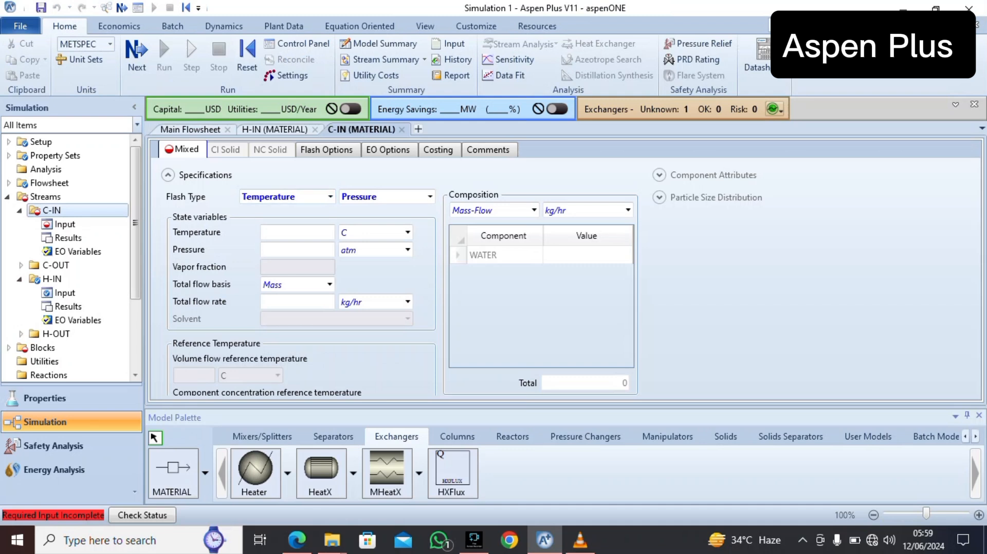
click(275, 130)
click(534, 210)
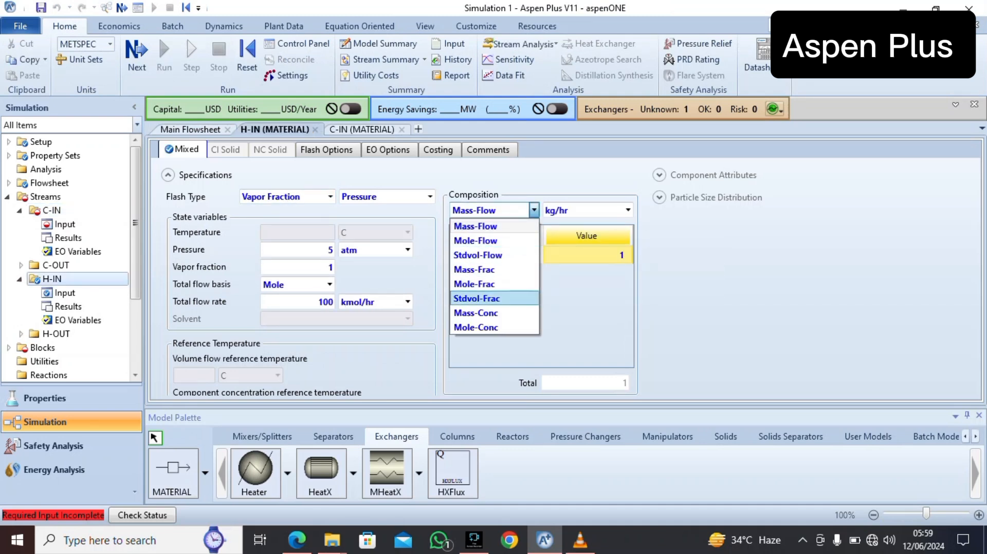
click(474, 285)
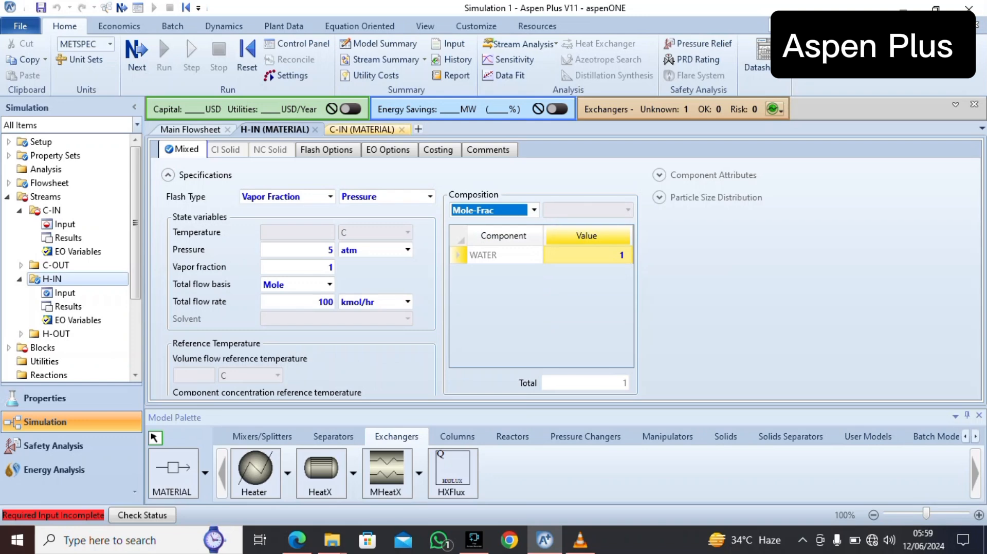
Set the C-IN stream's temperature to 25 C and its pressure to 5 atm, as given in the PDF's heat exchanger table
click(362, 129)
click(298, 233)
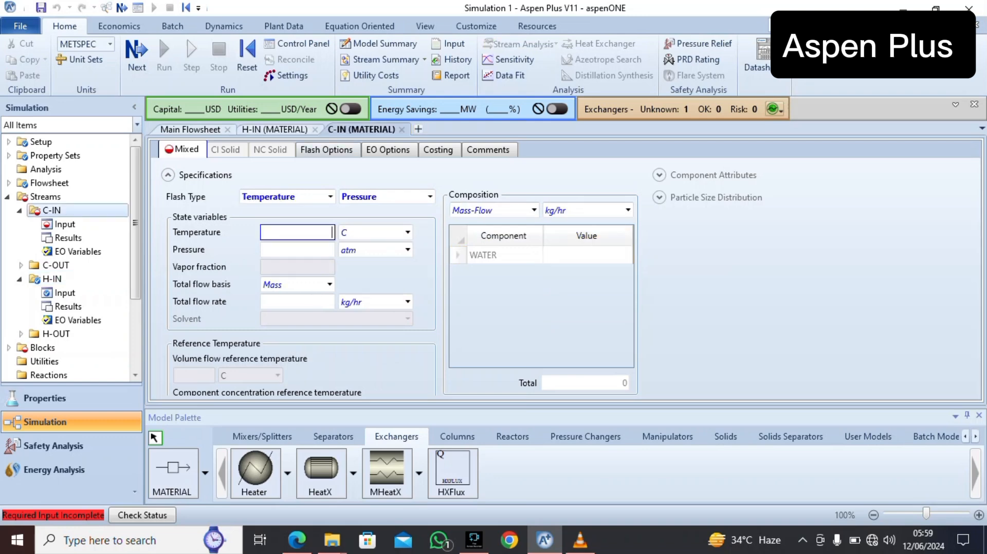
text(25)
click(297, 250)
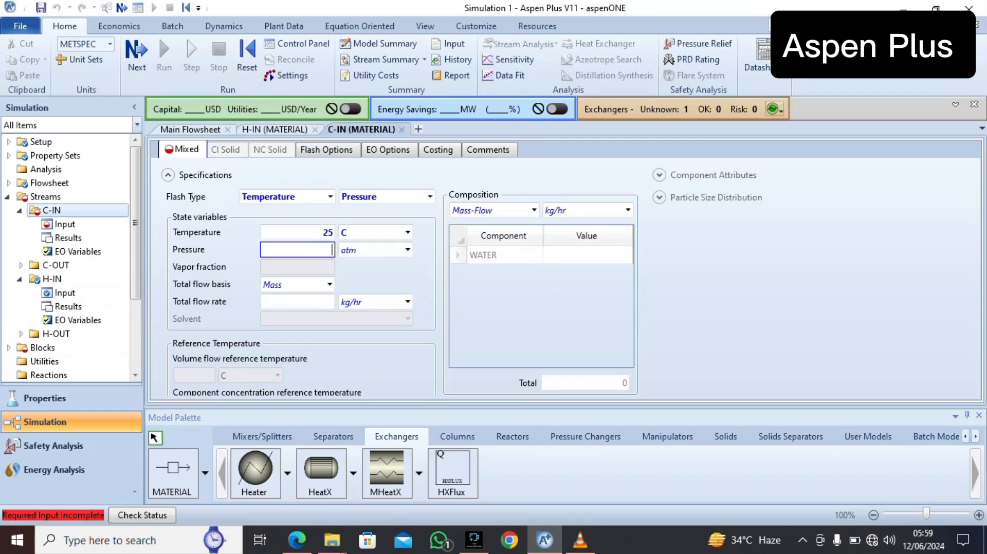
click(297, 540)
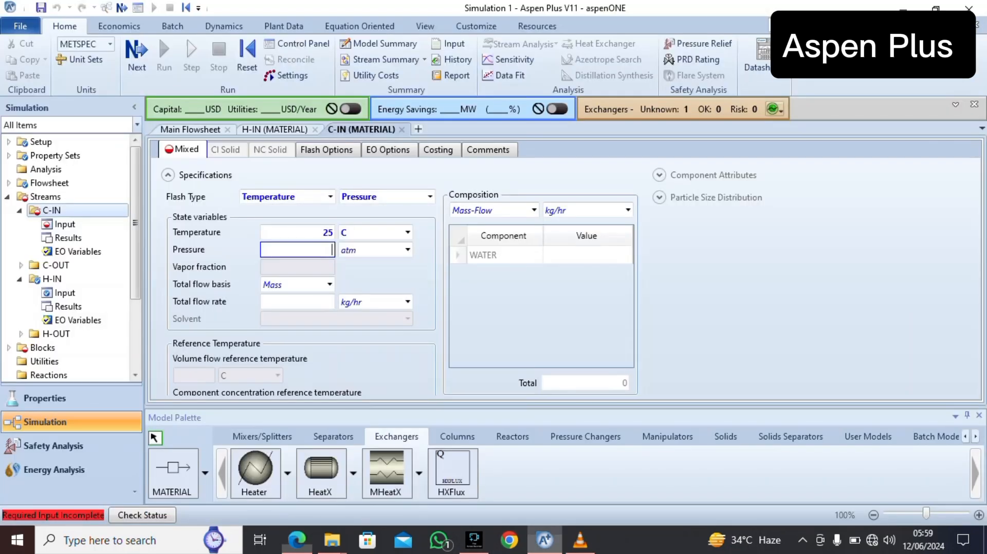
click(544, 540)
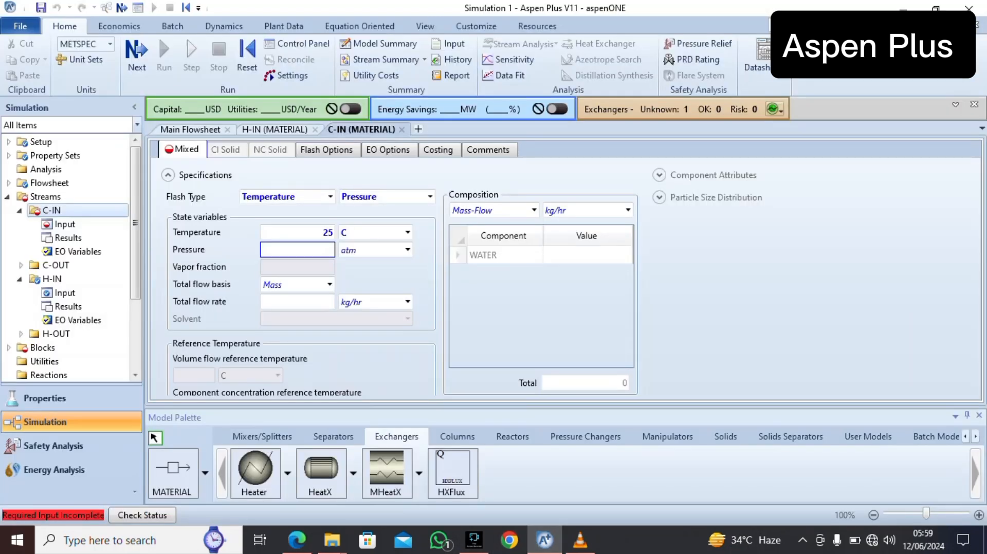
text(5)
Set the C-IN stream's total flow basis to Mole and enter a water mole fraction of 1 as its composition
click(329, 285)
click(298, 315)
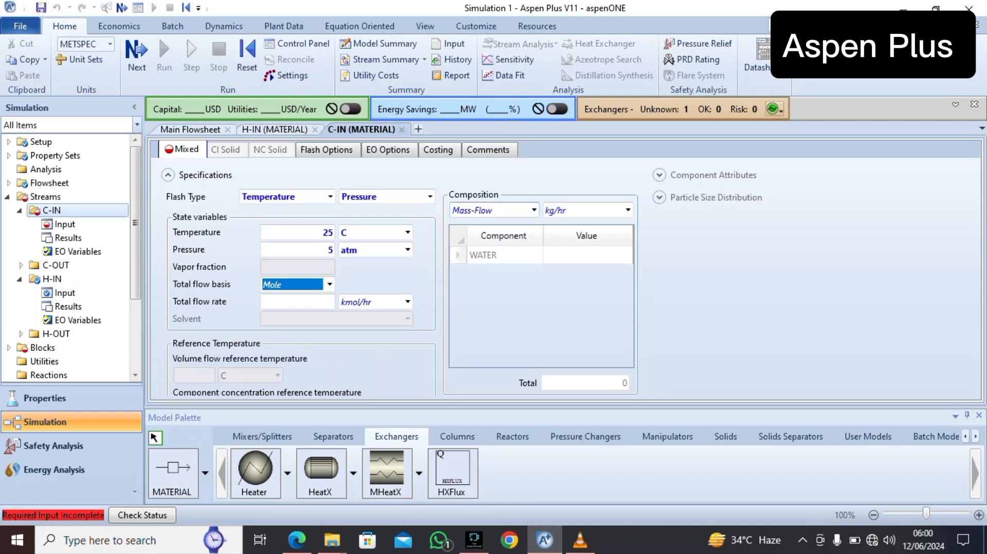
click(534, 211)
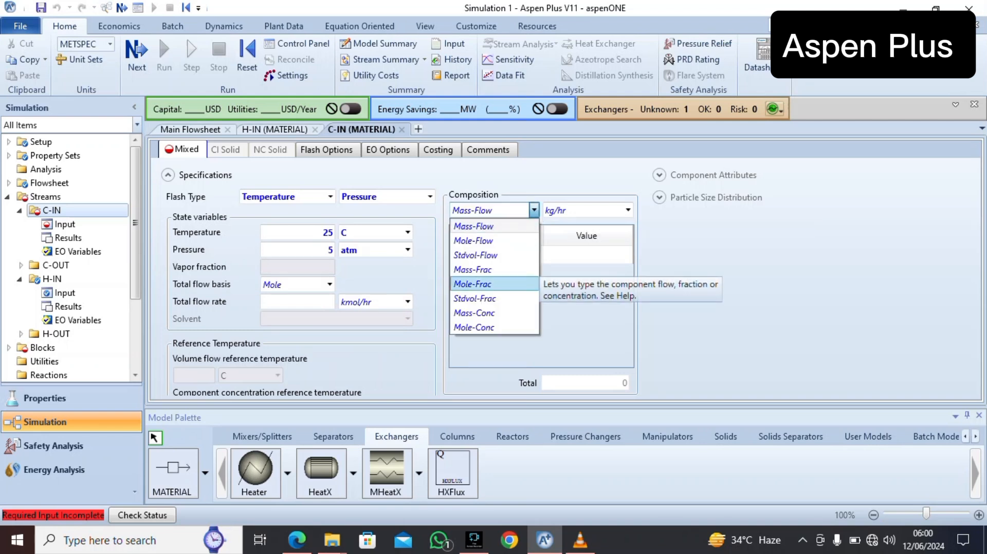
click(473, 284)
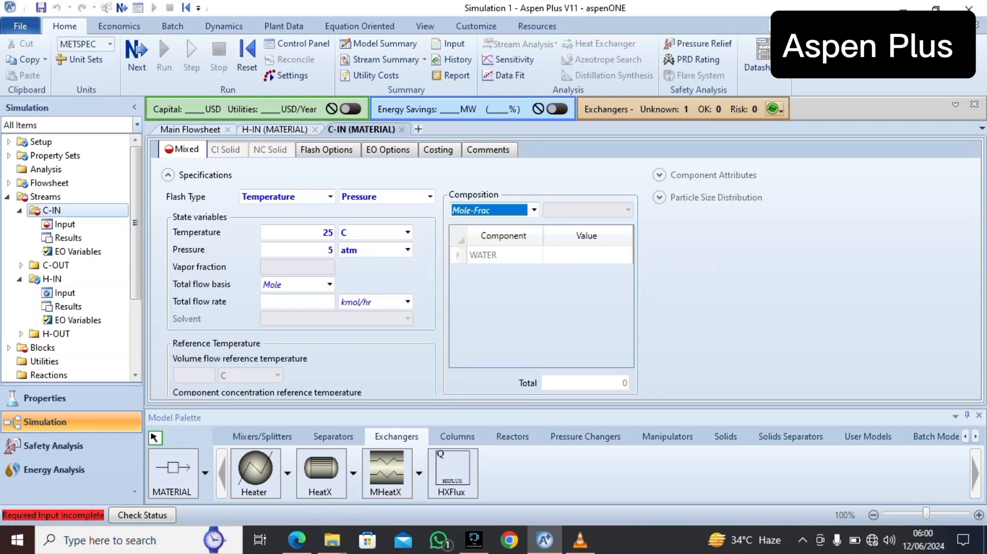
click(587, 255)
text(1)
key(Return)
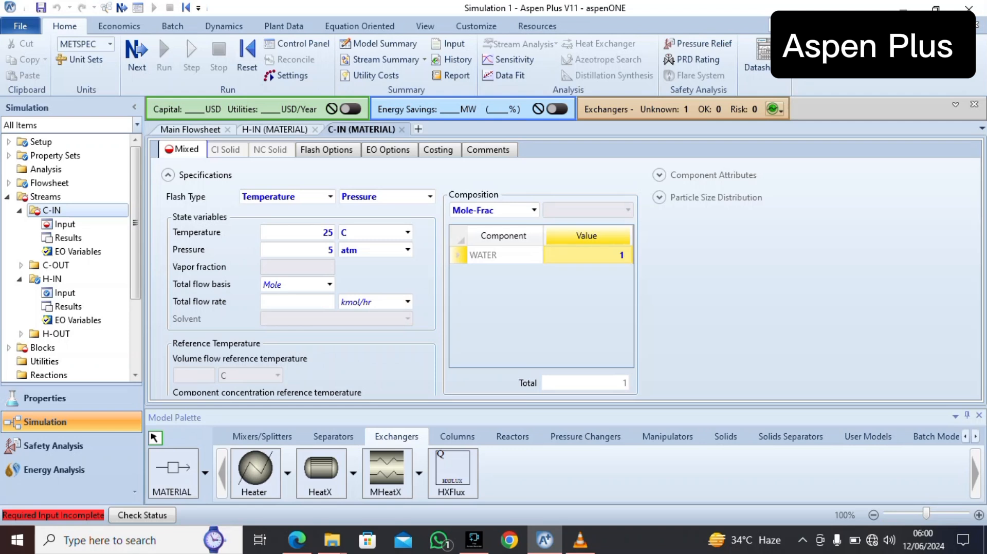
Set the C-IN stream's total flow rate to 200 kmol/hr
click(304, 302)
text(200)
key(Return)
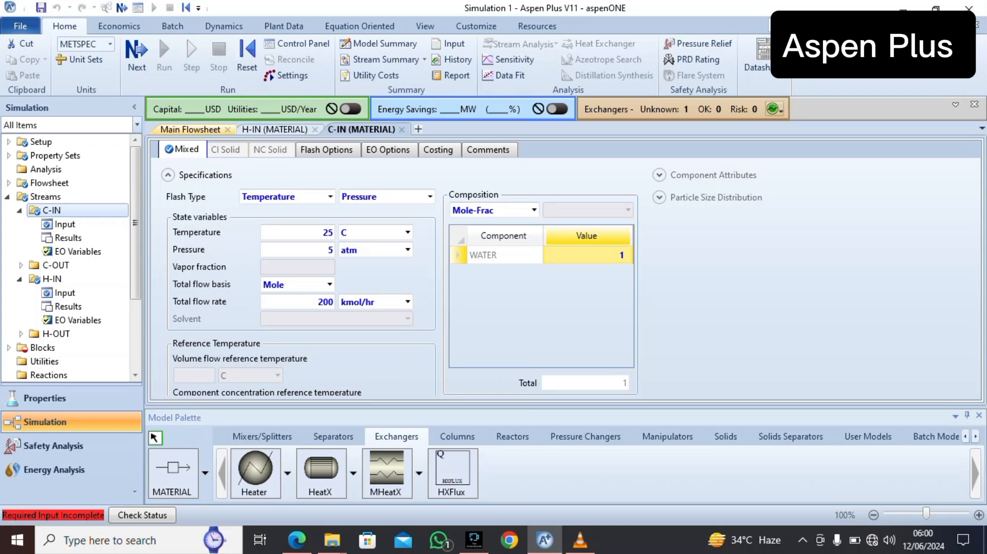
Specify the HEX block by a cold stream outlet temperature of 35 C, with a minimum temperature approach of 10 C
click(190, 129)
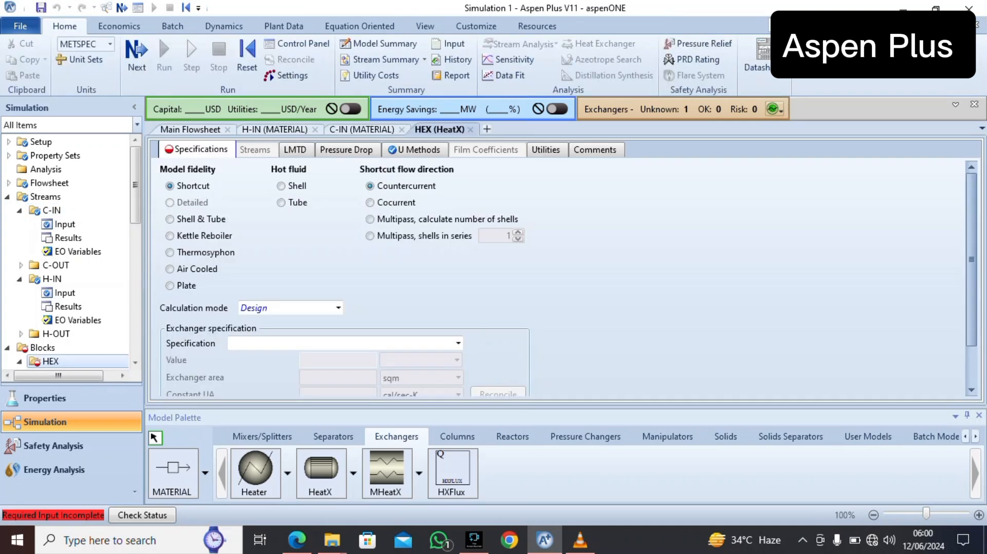
click(458, 343)
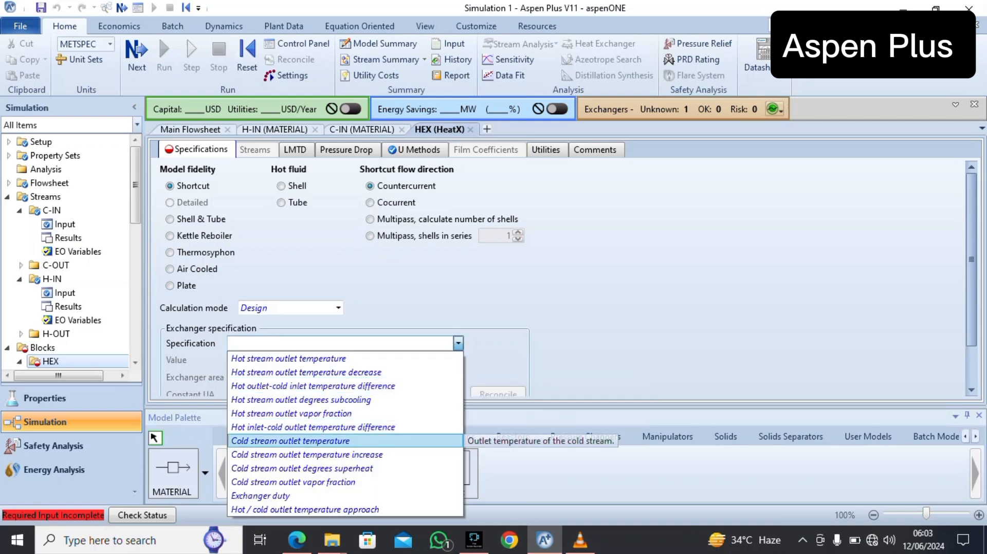
click(291, 441)
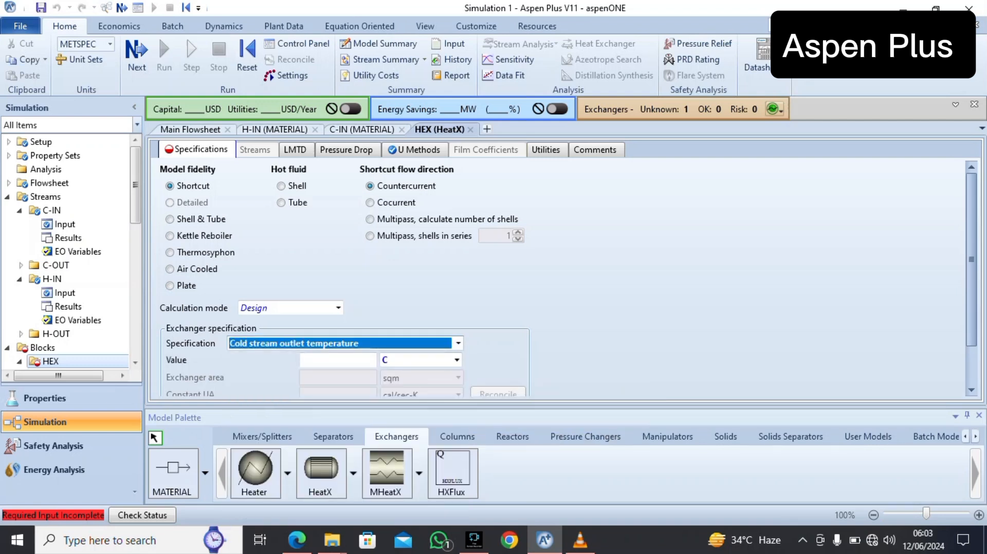
text(35)
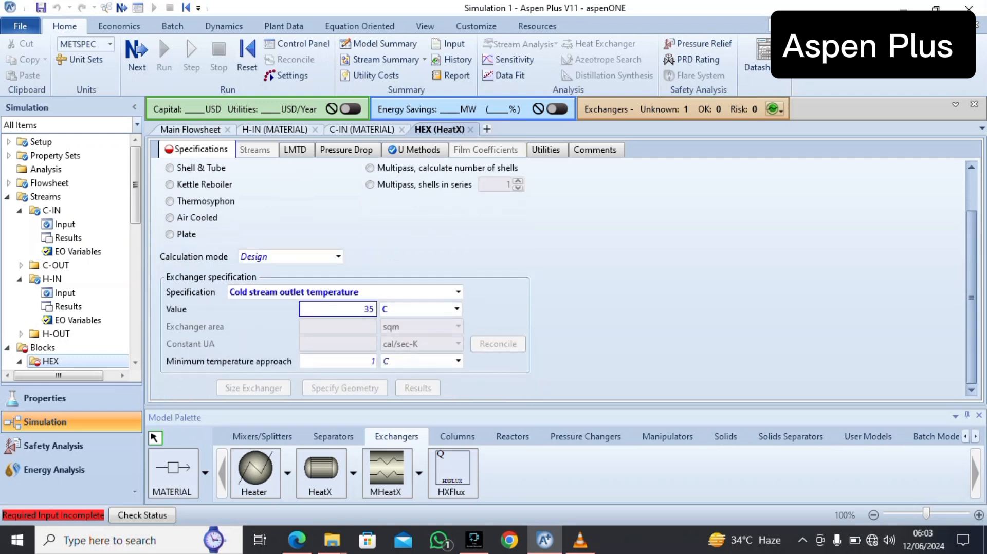
key(Tab)
text(10)
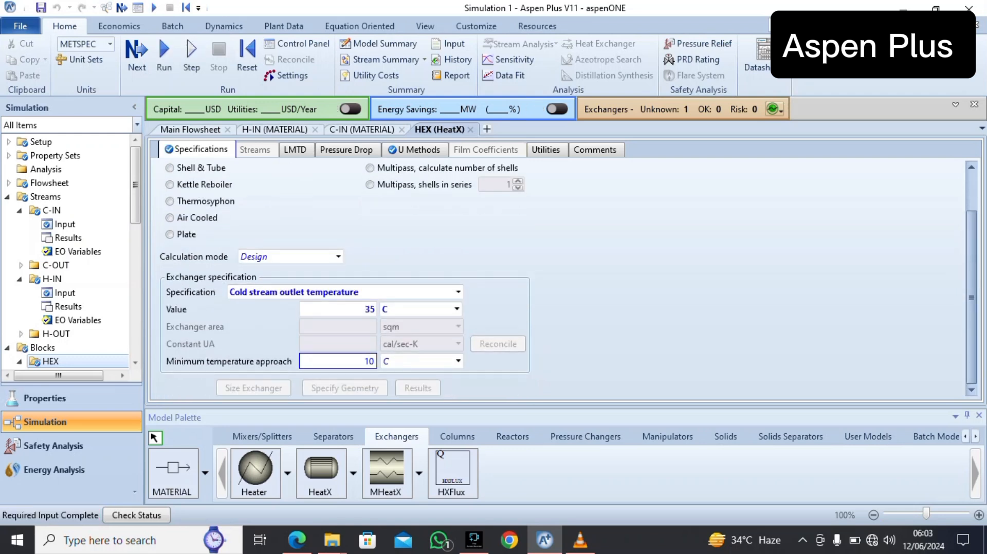
Set the HEX block's hot side outlet pressure entry to -0.1 atm as a pressure drop
click(347, 150)
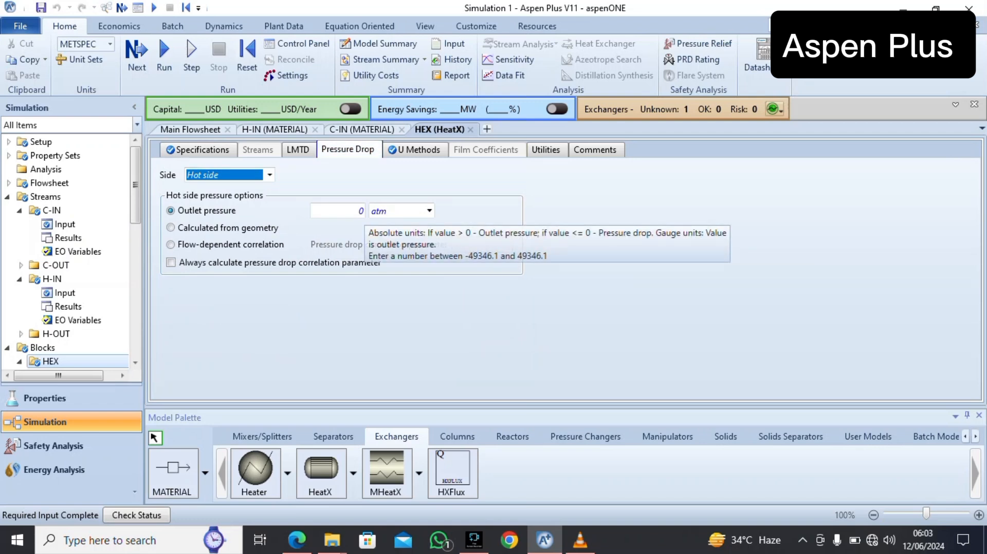
click(362, 211)
text(-0.1)
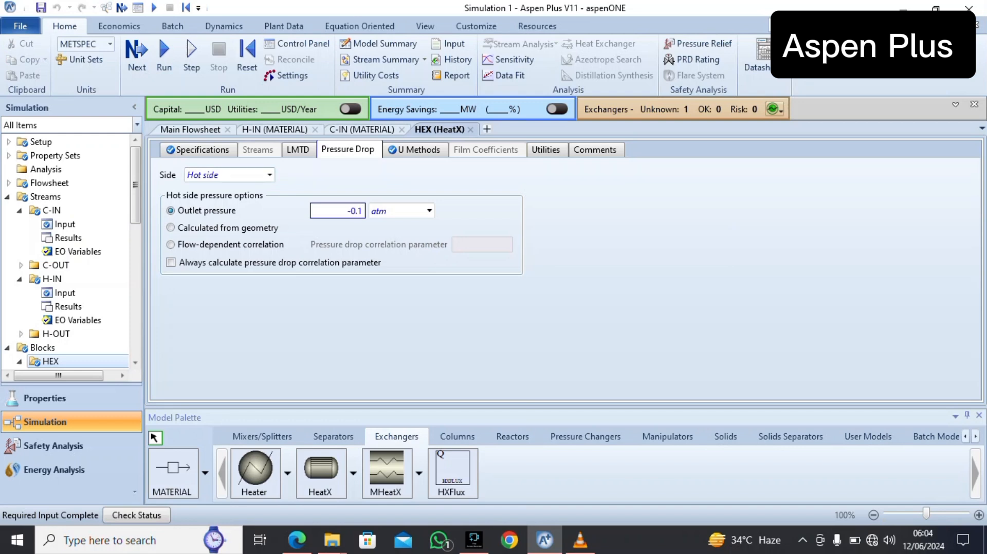
Set the HEX block's cold side outlet pressure entry to -0.2 atm as a pressure drop
click(269, 175)
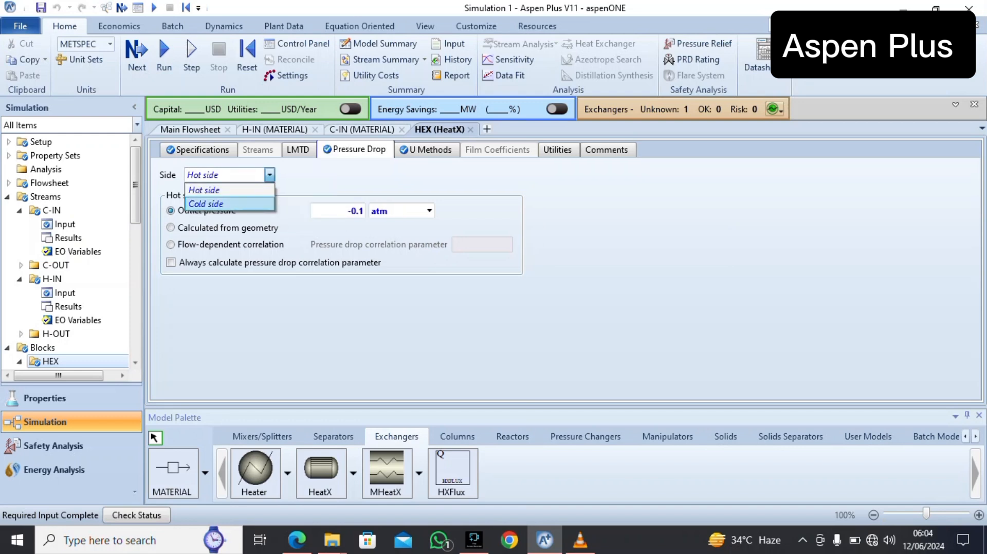
click(206, 200)
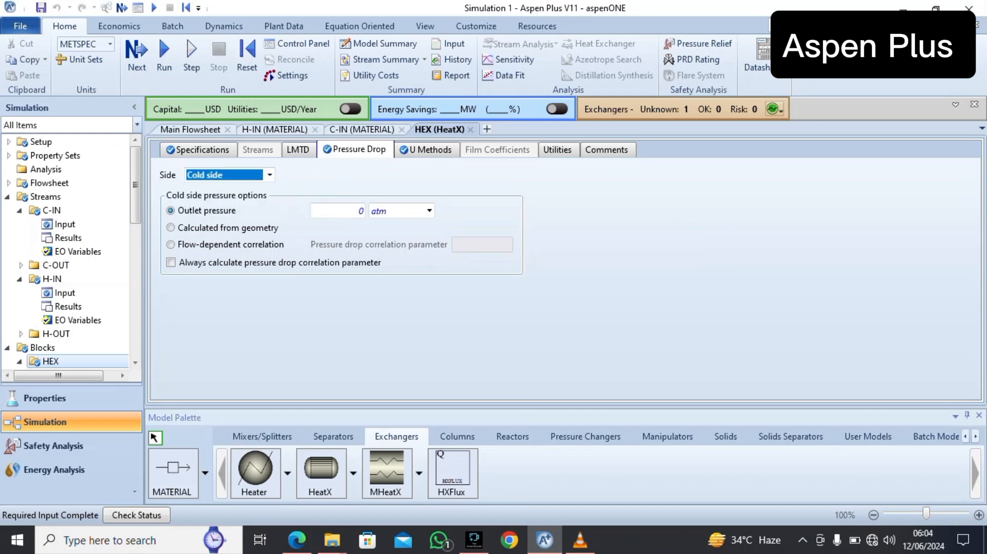
click(361, 211)
text(-)
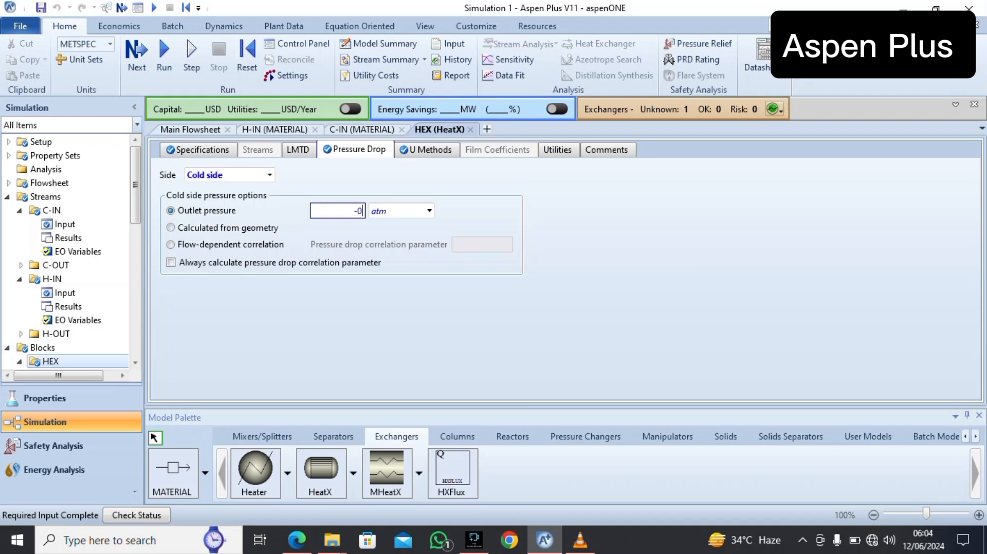
text(0.2)
key(Return)
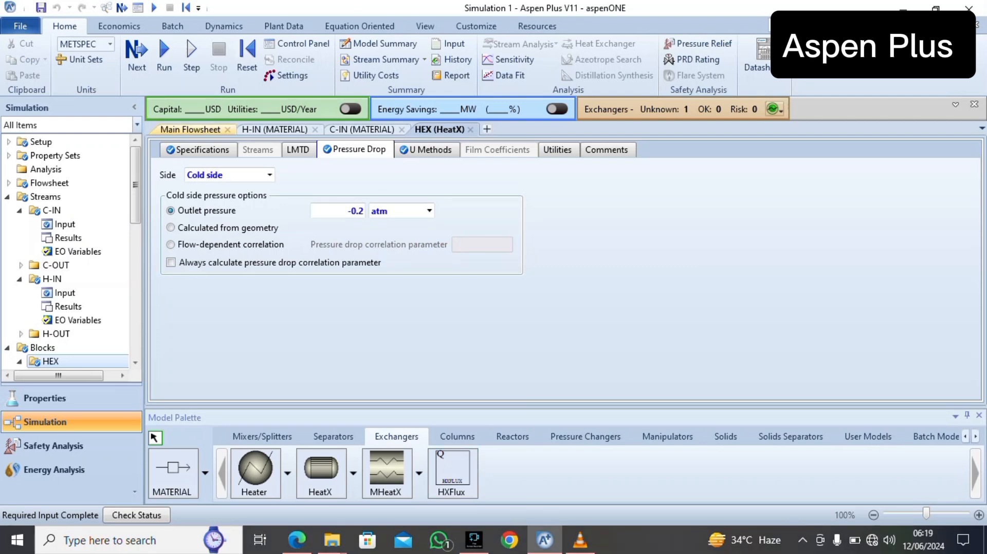
Return to the main flowsheet and run the simulation
click(190, 129)
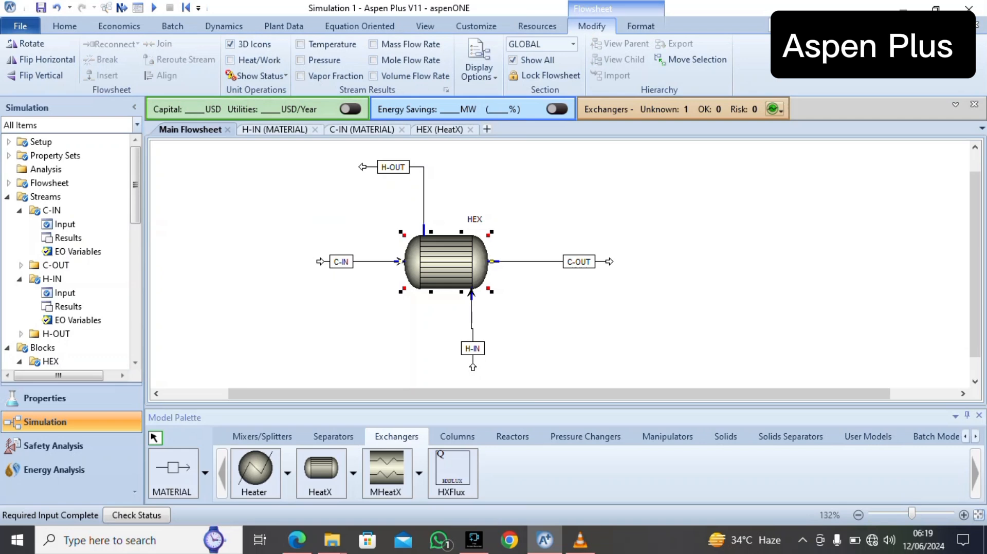
click(64, 25)
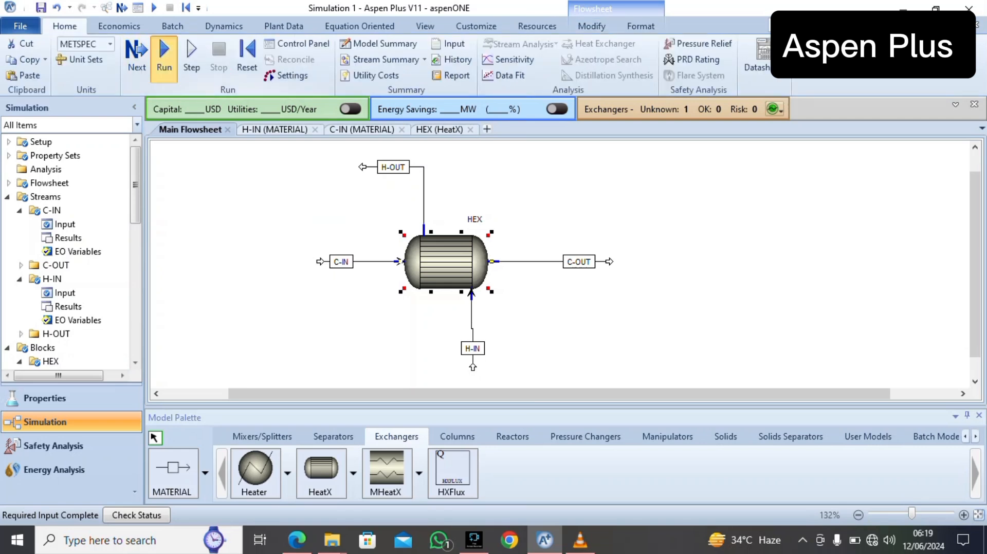
click(164, 51)
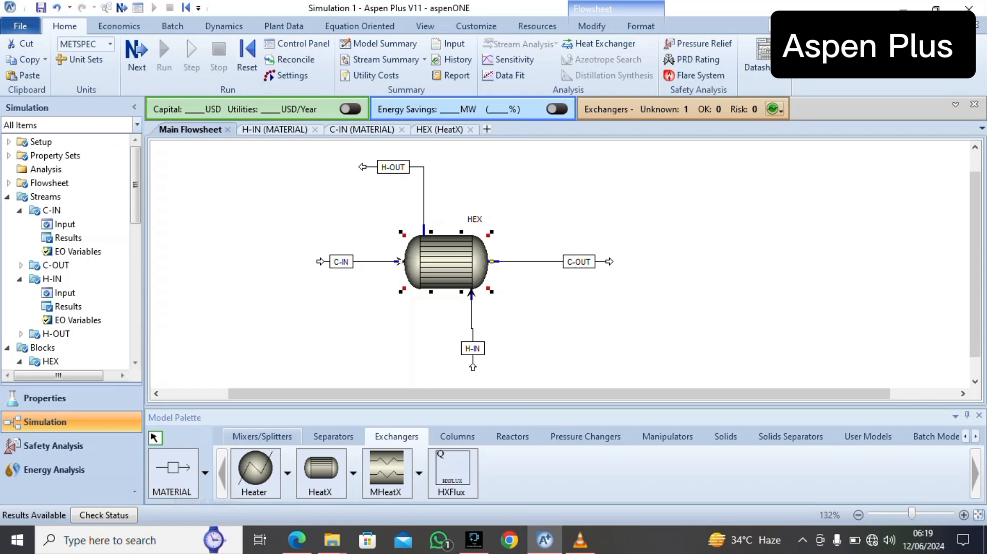
Open the HEX block's stream results and review the listed properties of the inlet and outlet streams
right_click(424, 243)
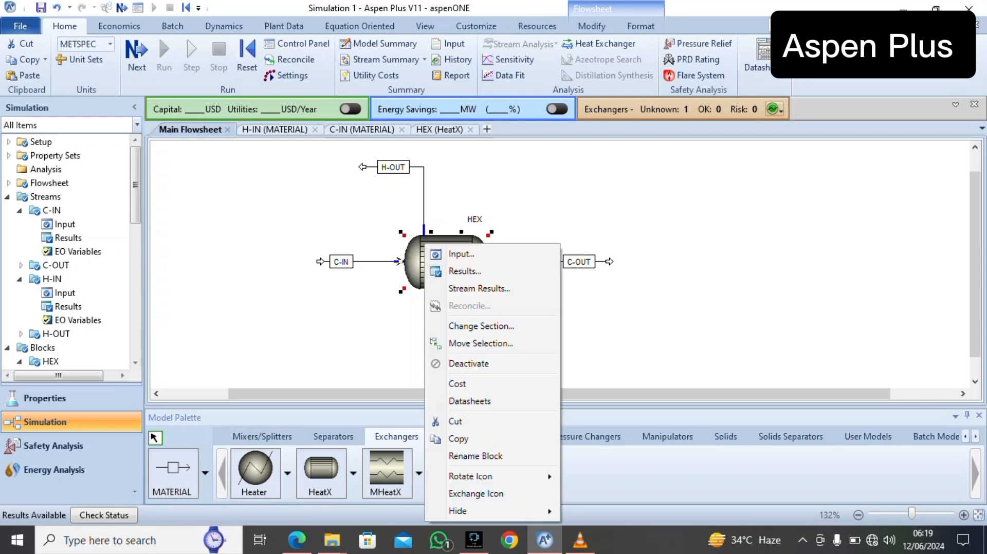
click(478, 288)
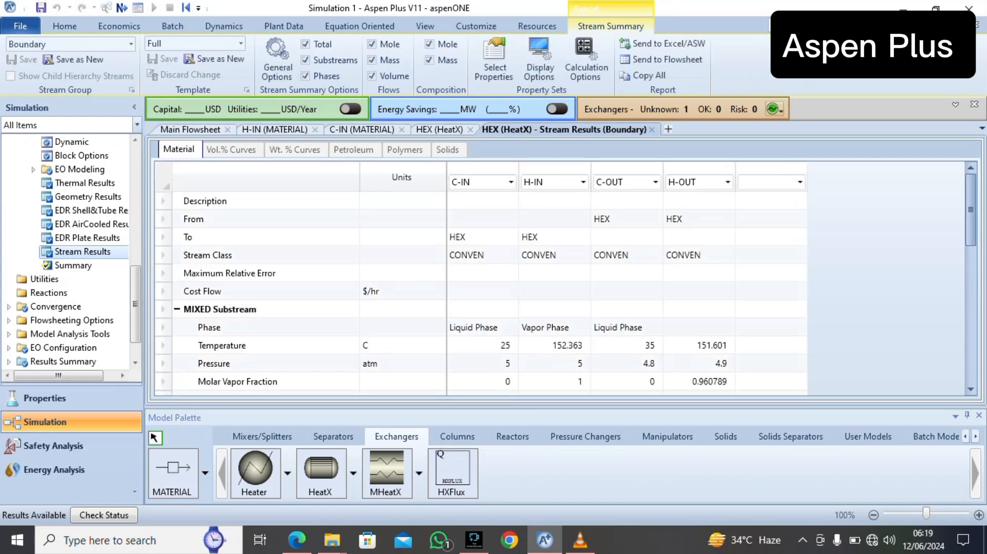
drag(971, 209, 970, 347)
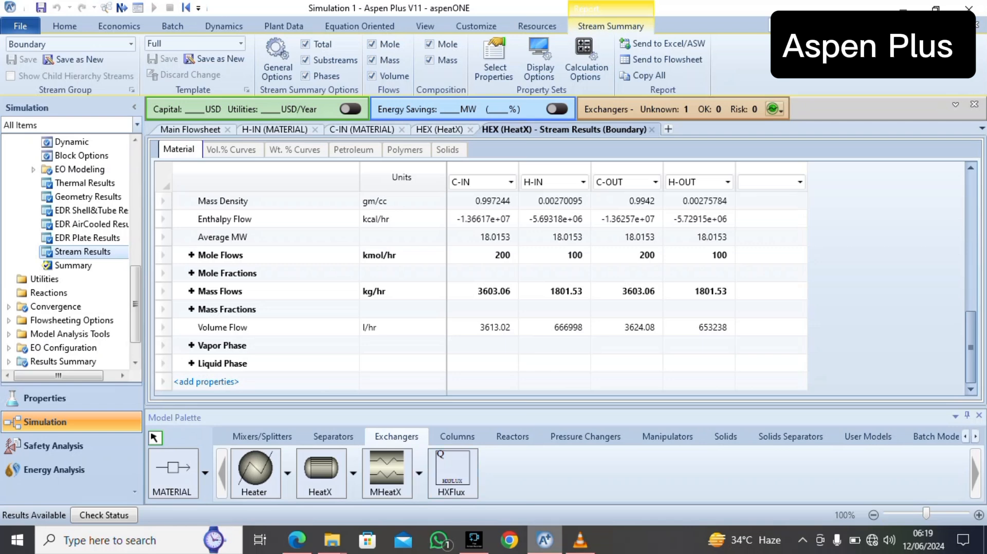
In the setup calculation options, set the exergy reference environment temperature to 25 C
scroll(77, 155, up, 10)
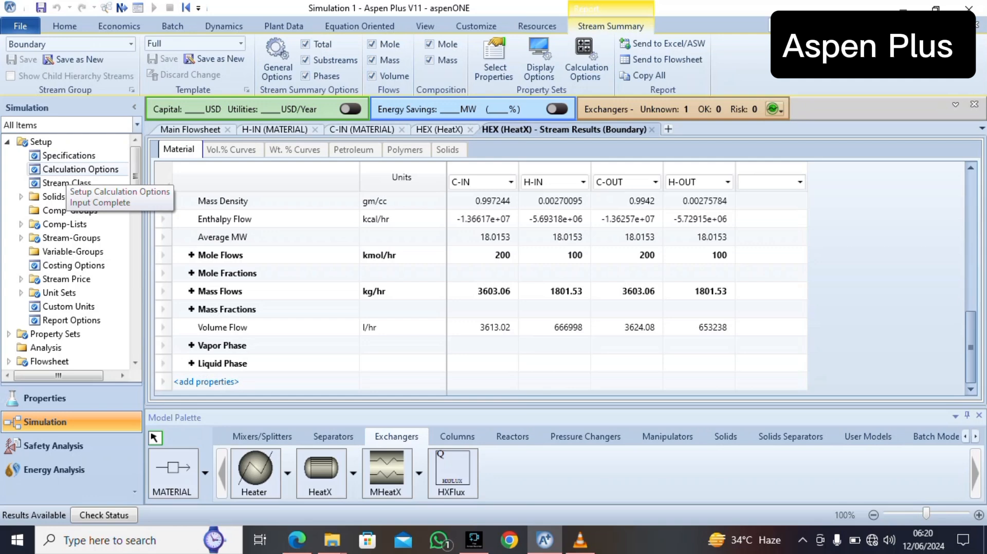
click(66, 171)
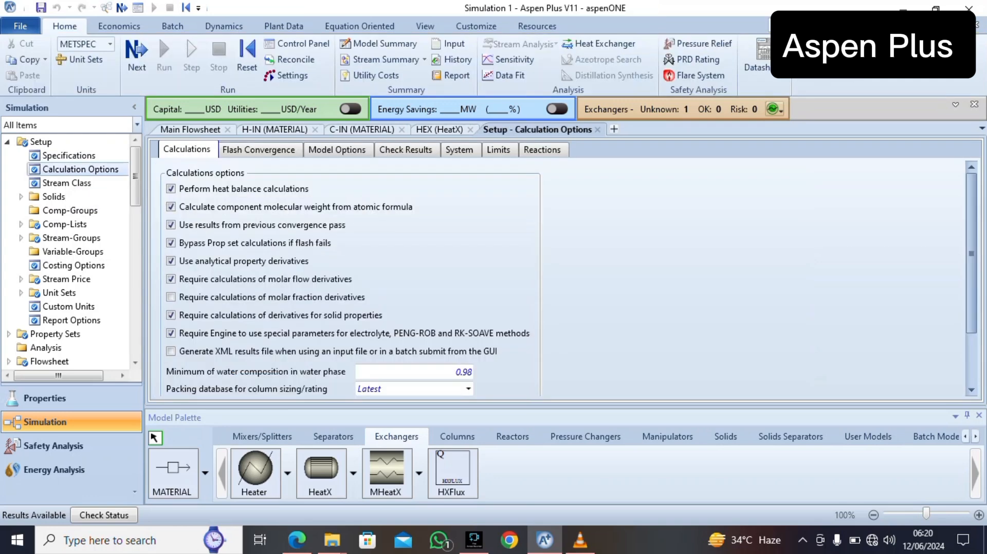
scroll(344, 277, down, 3)
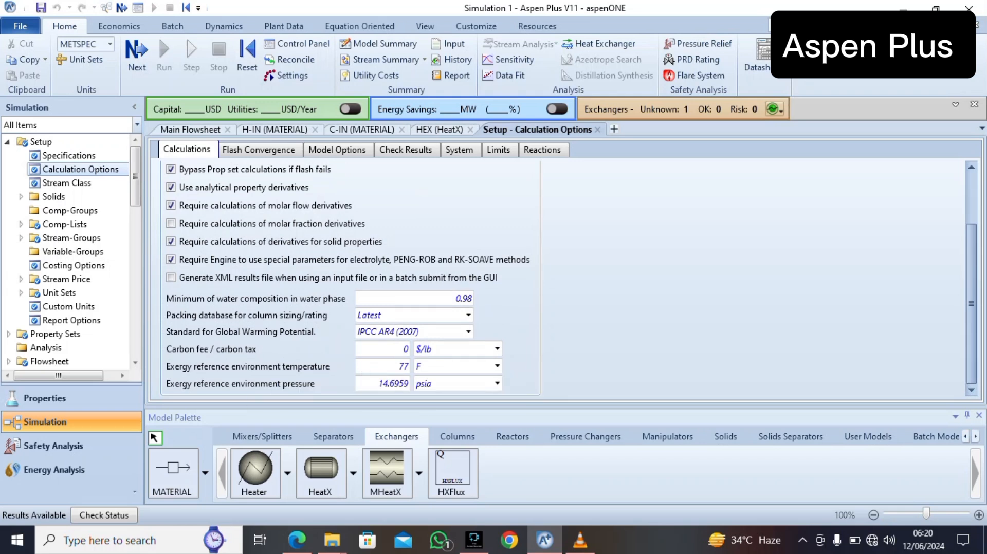
double_click(402, 366)
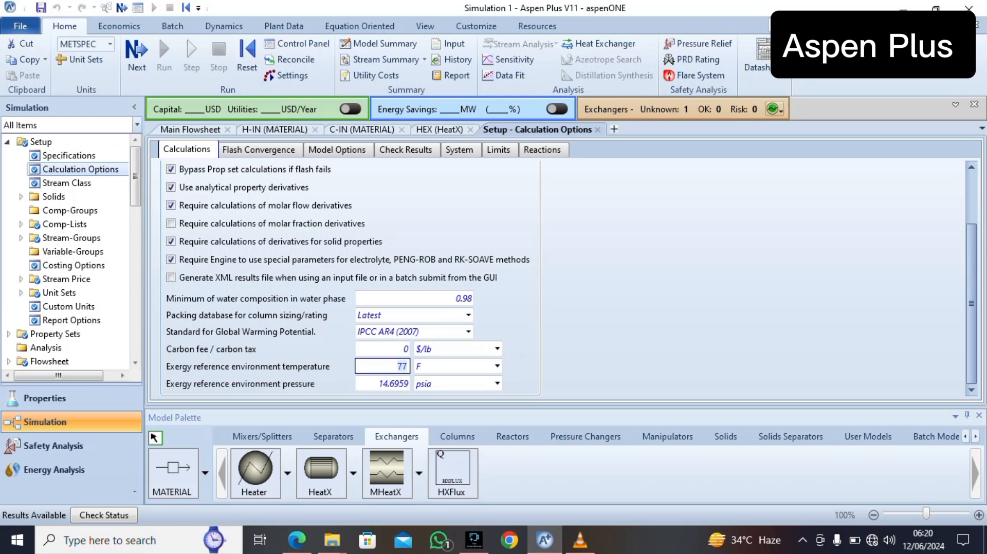
key(BackSpace)
text(25)
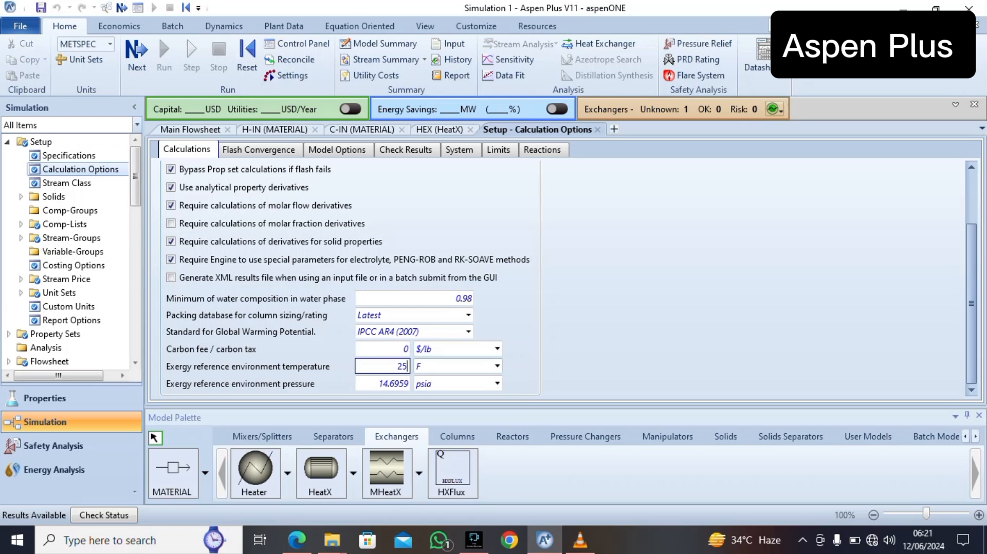
click(497, 366)
click(432, 382)
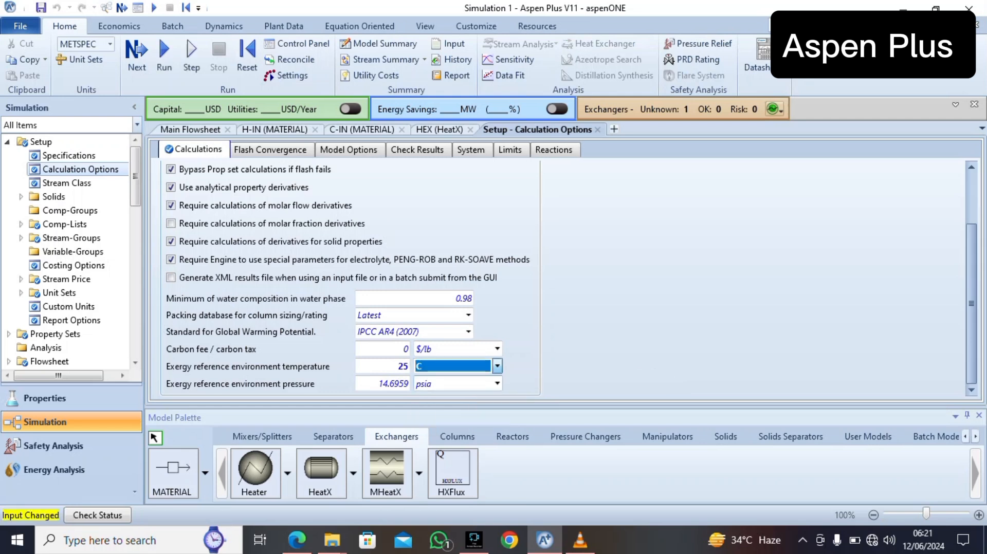
Set the exergy reference environment pressure to 1 atm
click(383, 384)
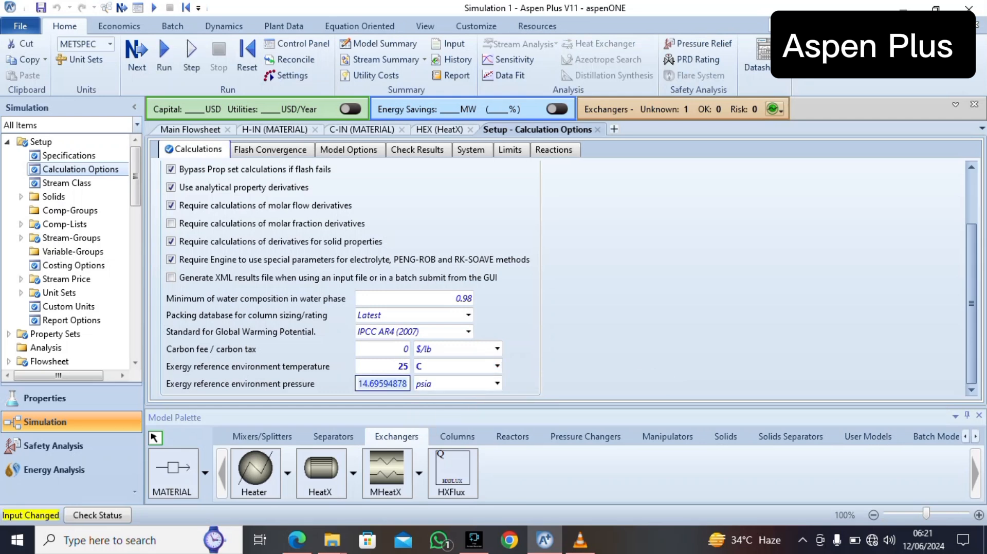
text(1)
click(497, 384)
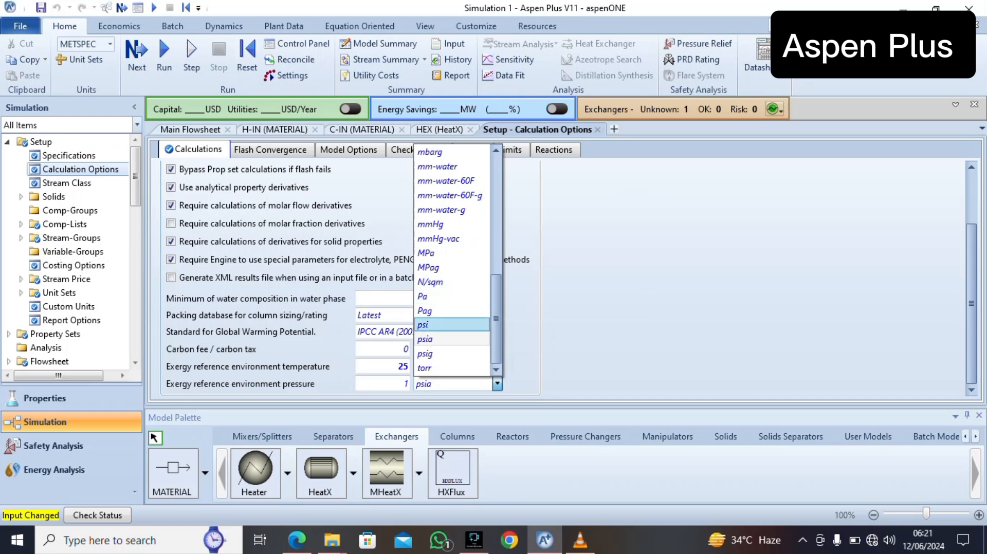
scroll(452, 152, up, 7)
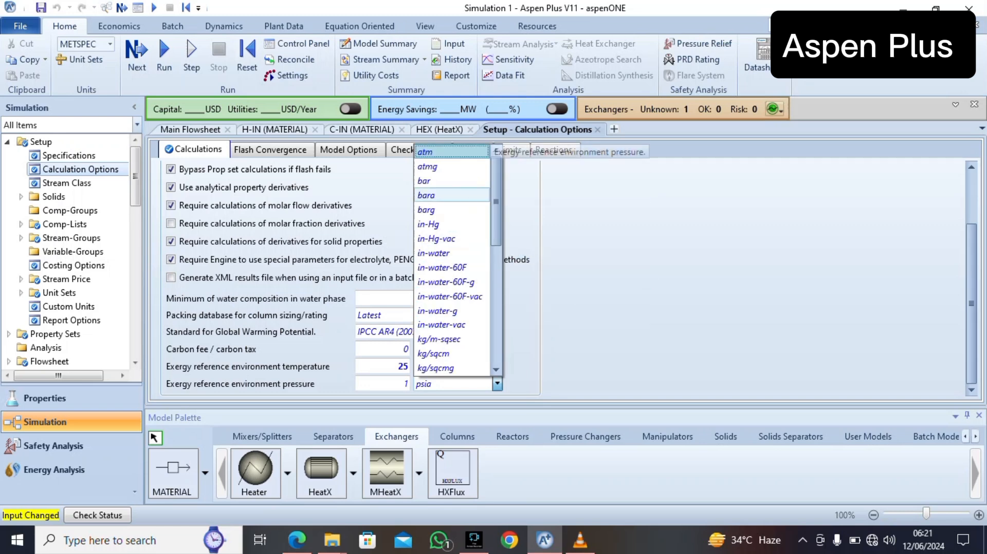
click(451, 152)
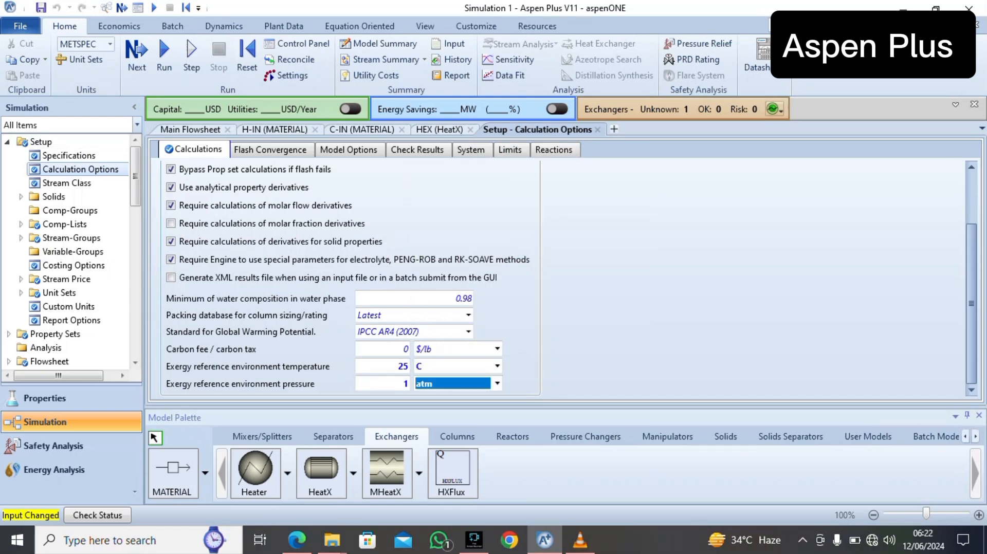
Return to the main flowsheet, rerun the simulation and reopen the HEX block's stream results
click(190, 129)
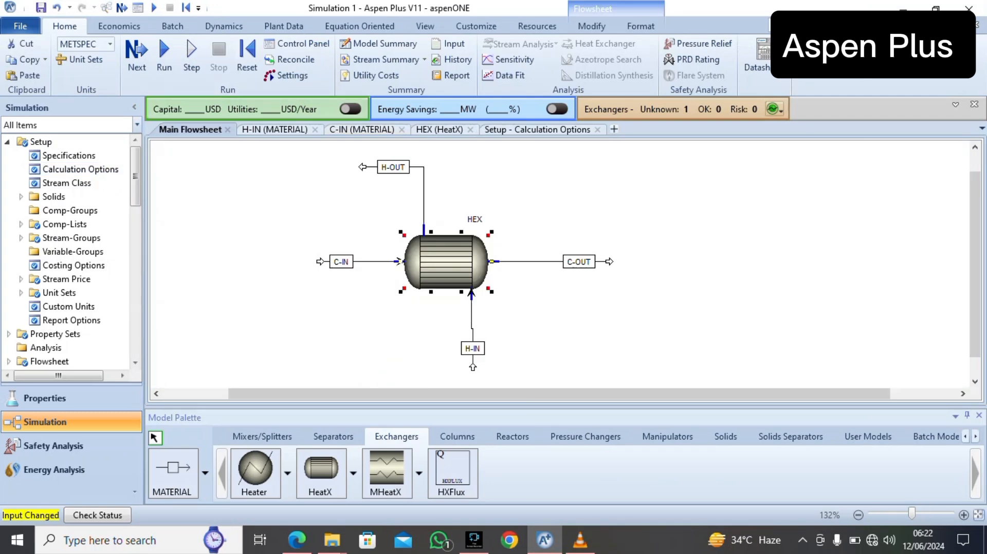
right_click(430, 244)
click(466, 286)
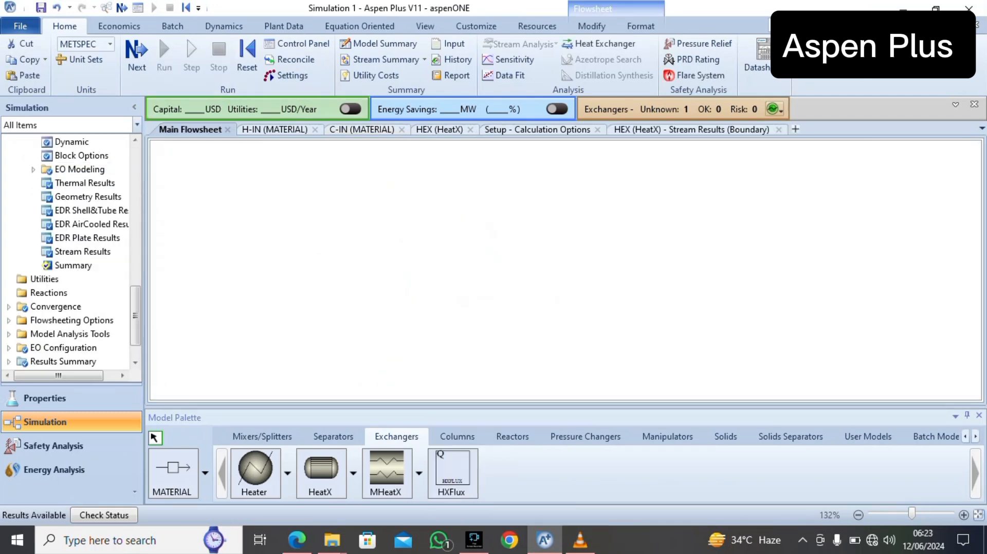
scroll(560, 288, down, 7)
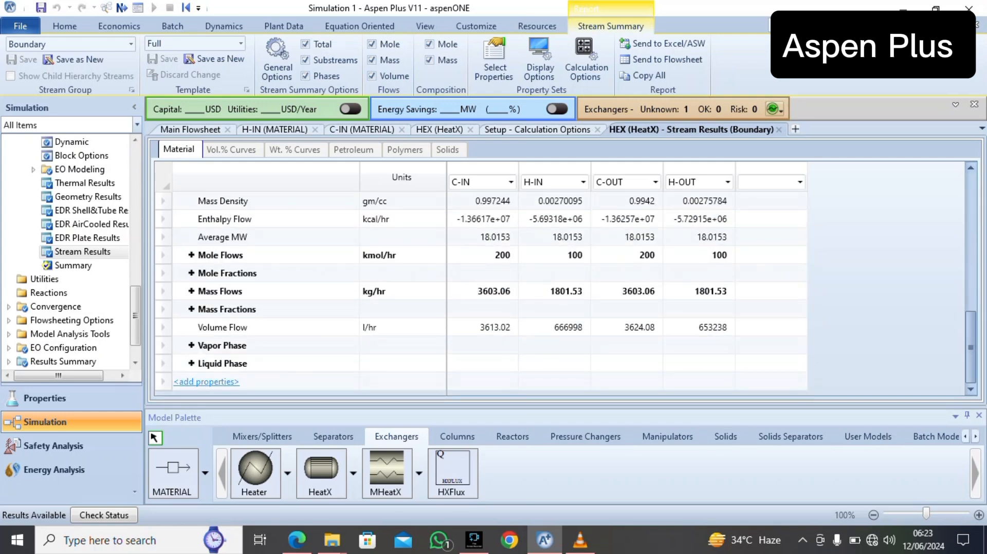
Search the available properties for "exer" and add Exergy flow rate (EXERGYFL) to the stream report
click(206, 382)
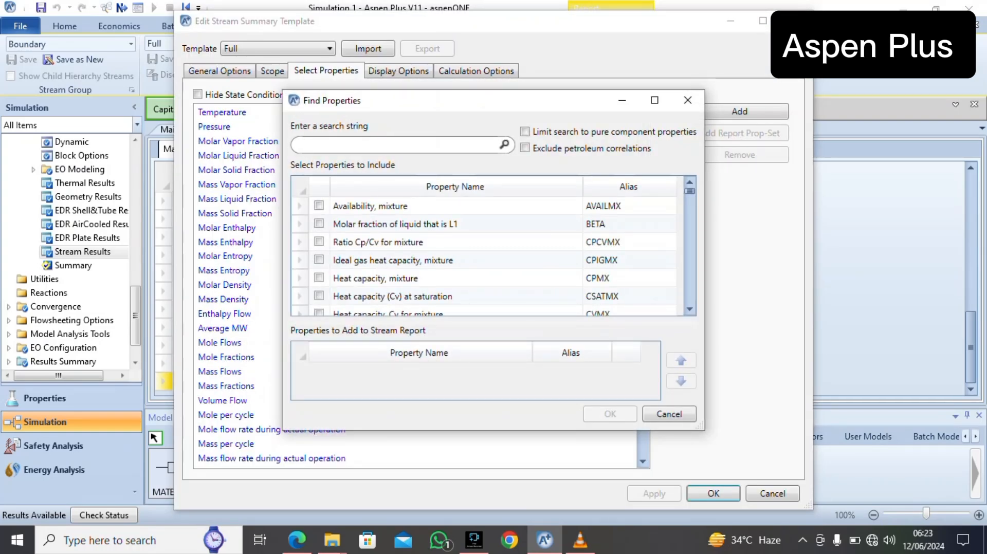
text(exer)
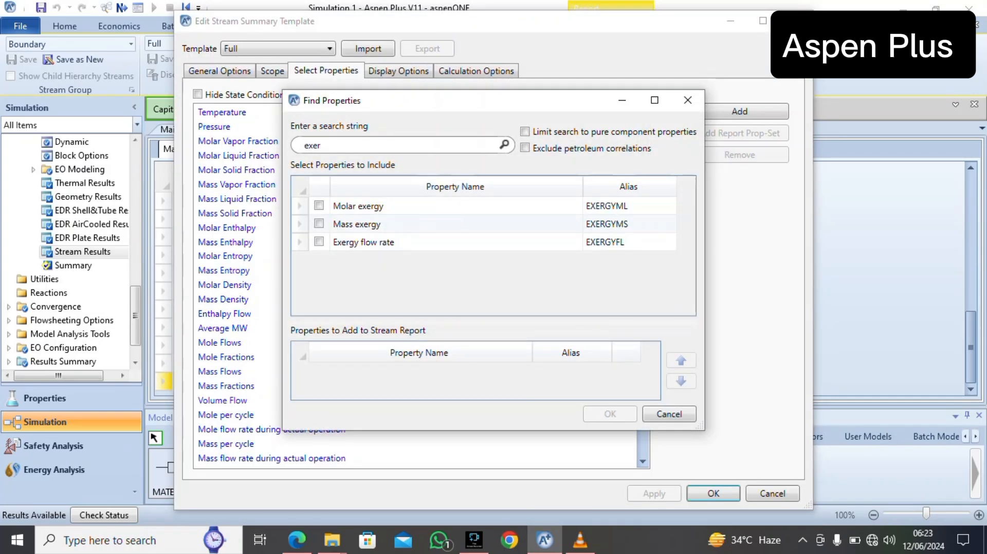
click(391, 242)
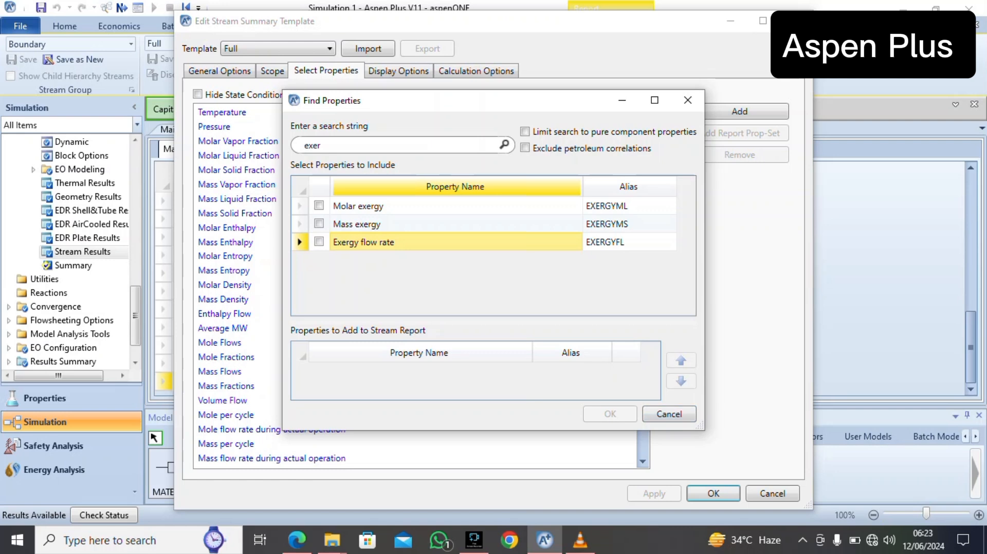
click(318, 242)
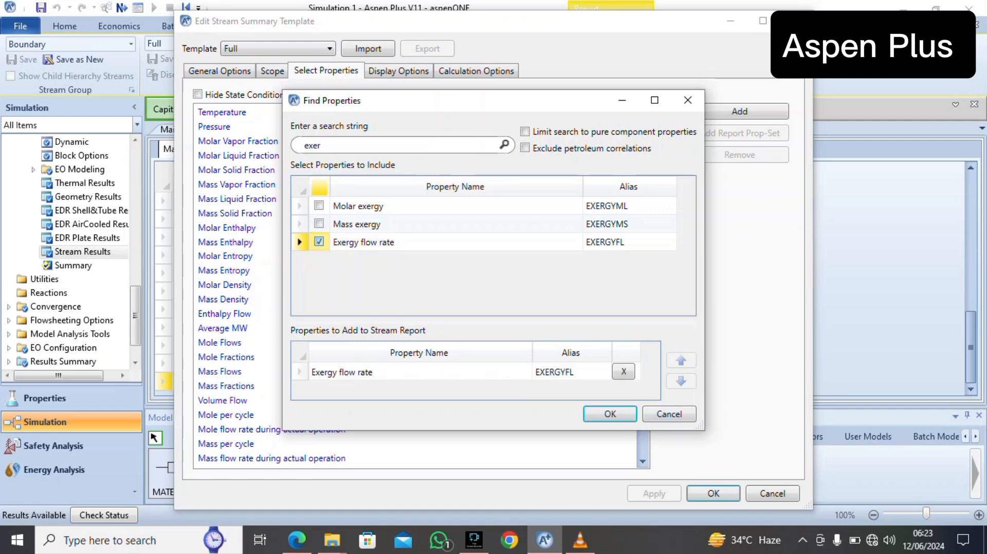
click(611, 414)
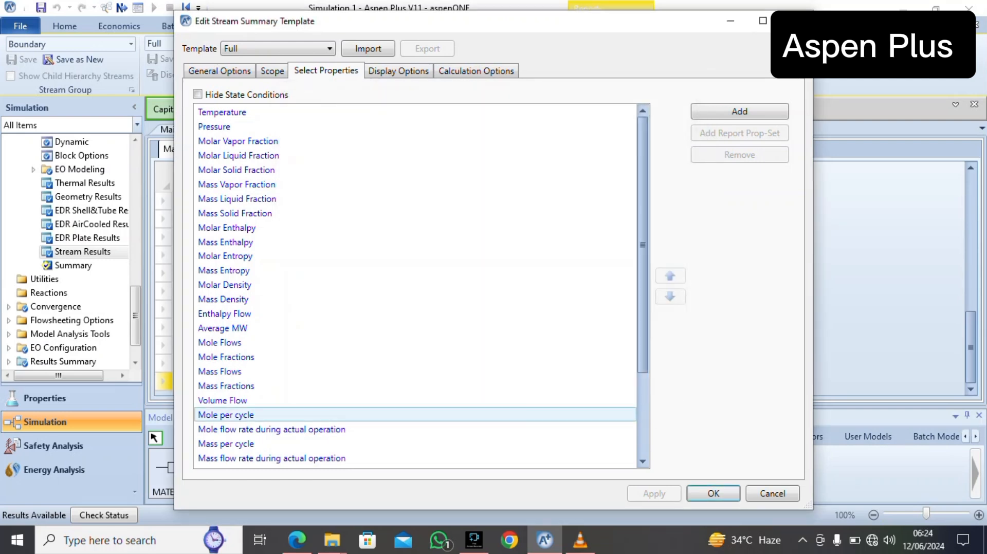
click(713, 494)
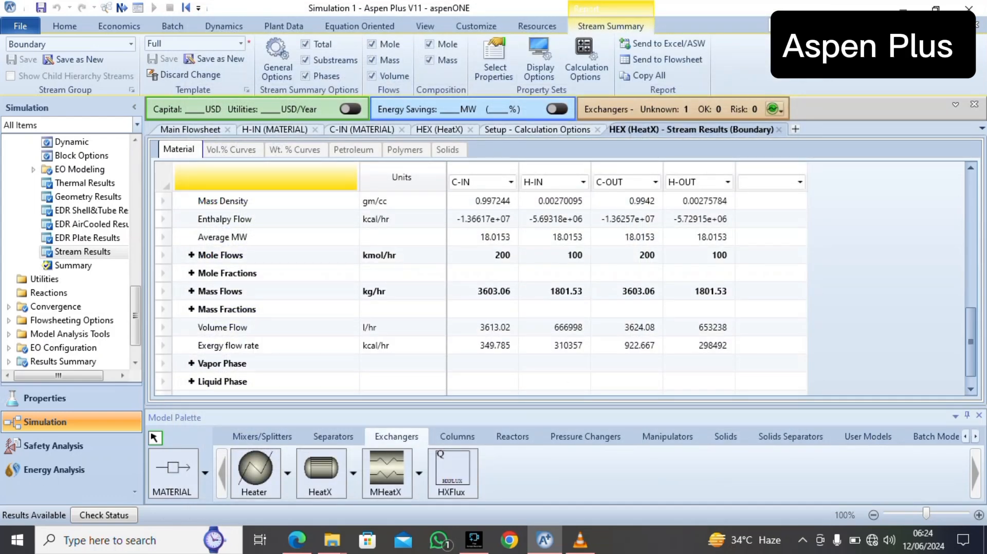
Change the unit of the Exergy flow rate row to kW
click(403, 345)
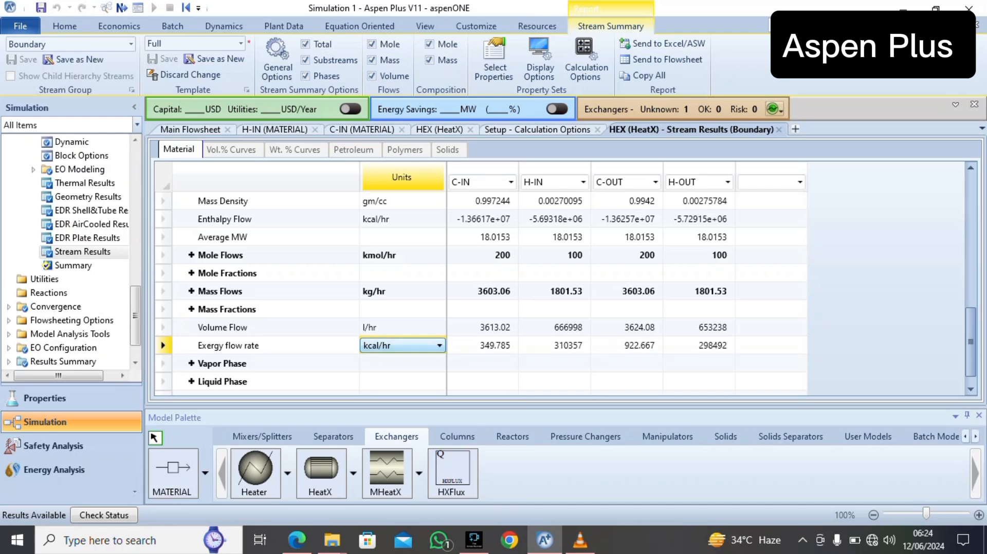
click(402, 345)
click(391, 403)
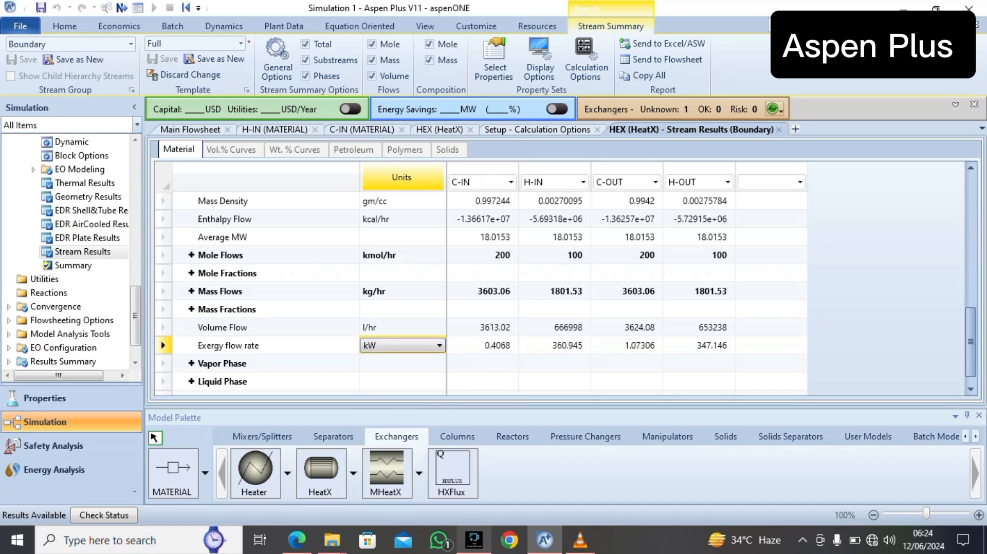
Switch to the eXERGYcALCULATIONS PDF in the browser and review its exergy formulas against the stream exergy flow rates in Aspen Plus
click(474, 539)
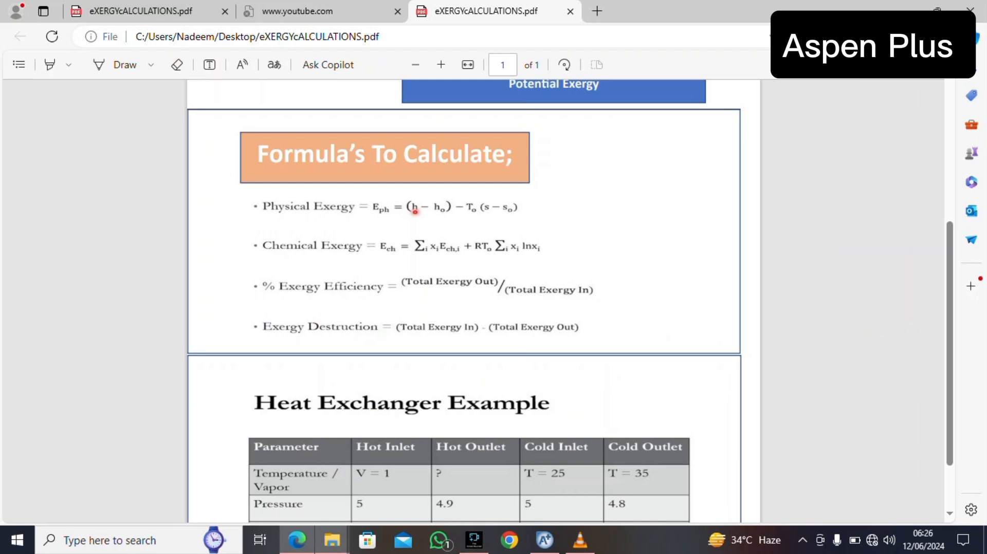
scroll(463, 301, up, 2)
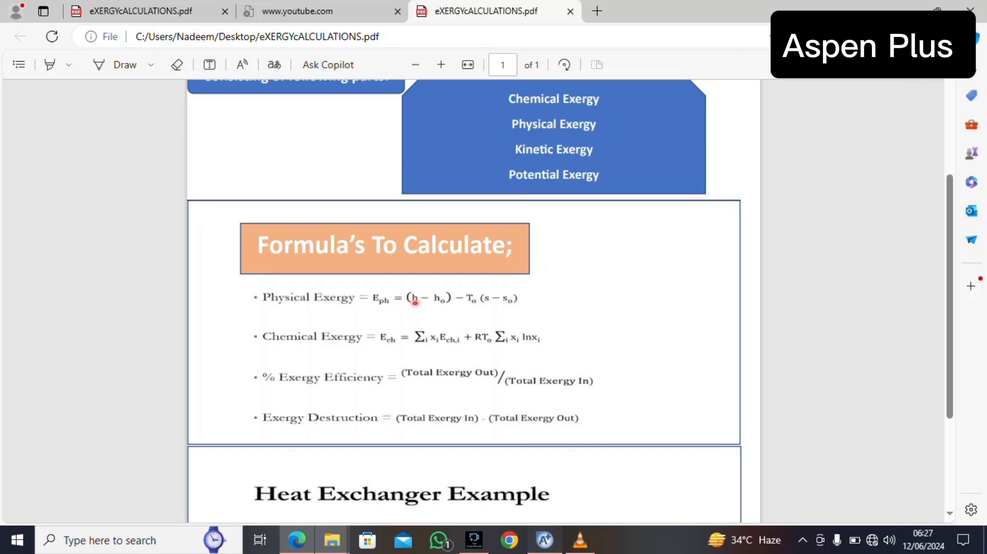
click(544, 540)
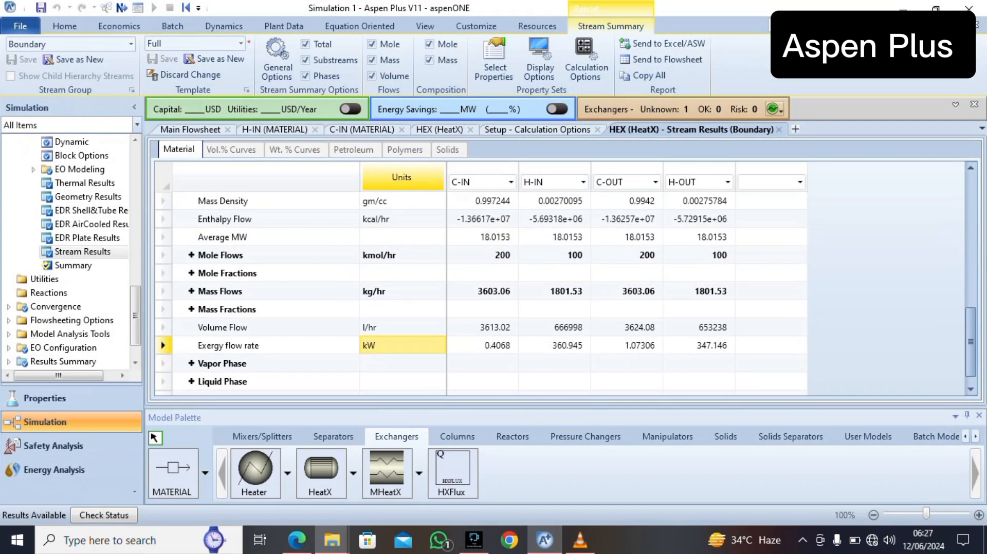
click(297, 540)
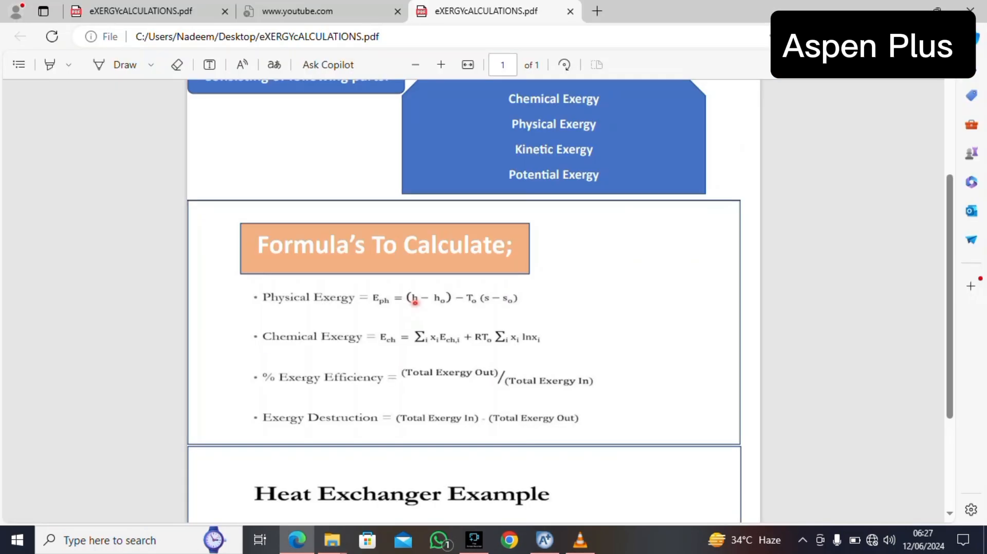